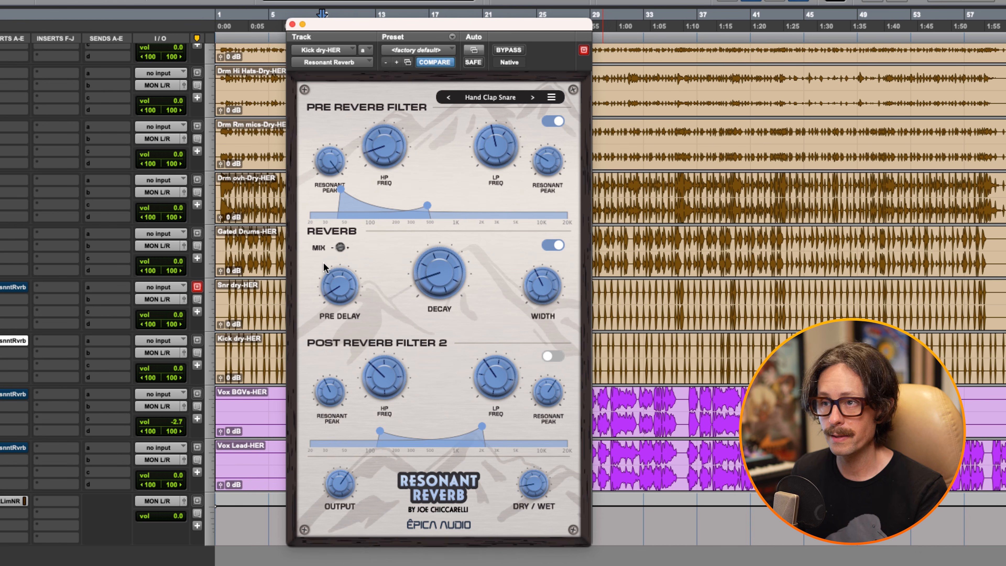
Compare the kick track's sound with Resonant Reverb bypassed and active, leaving the reverb active.
mouse_move(339, 246)
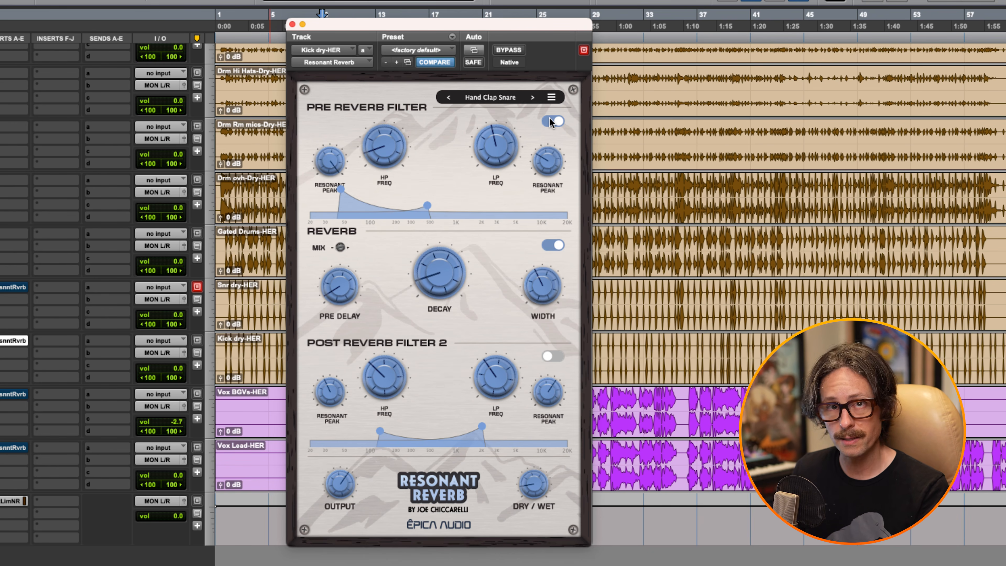
mouse_move(545, 162)
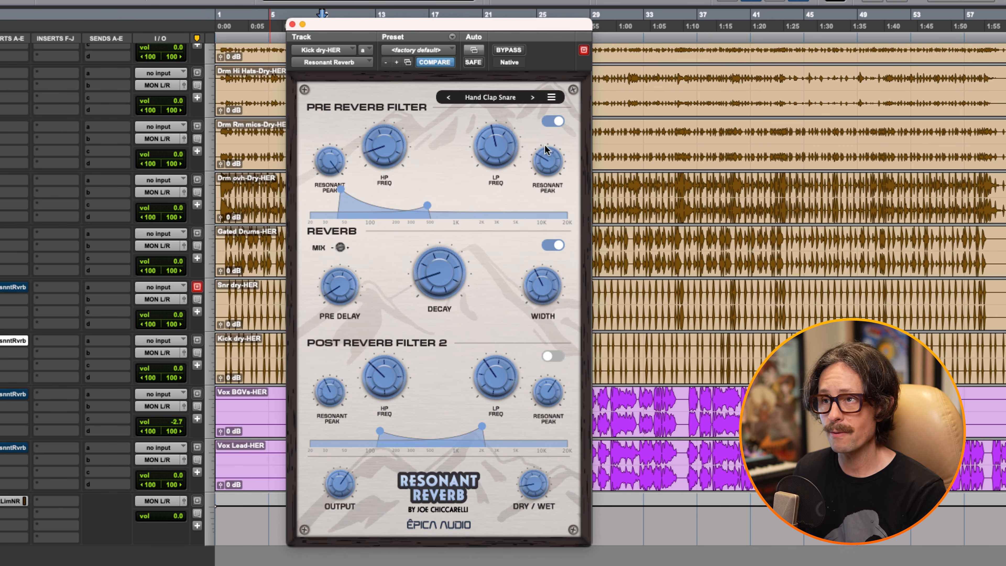
mouse_move(529, 270)
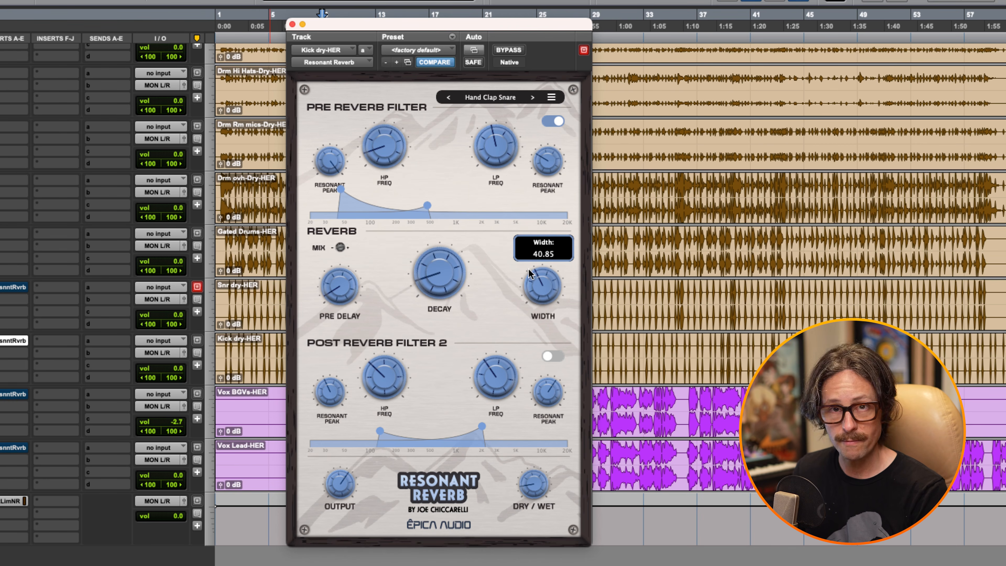
mouse_move(510, 151)
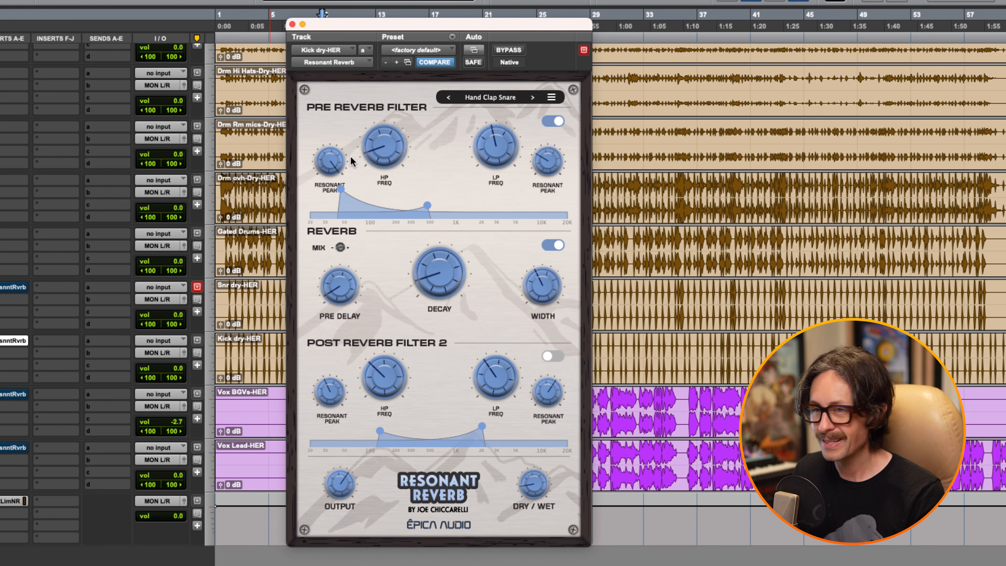
click(509, 50)
click(509, 50)
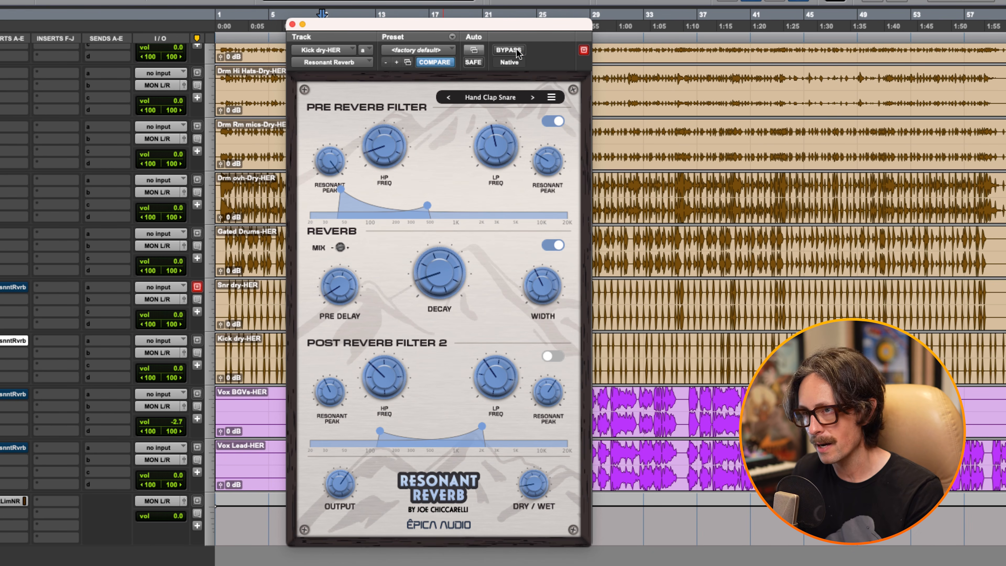
click(517, 49)
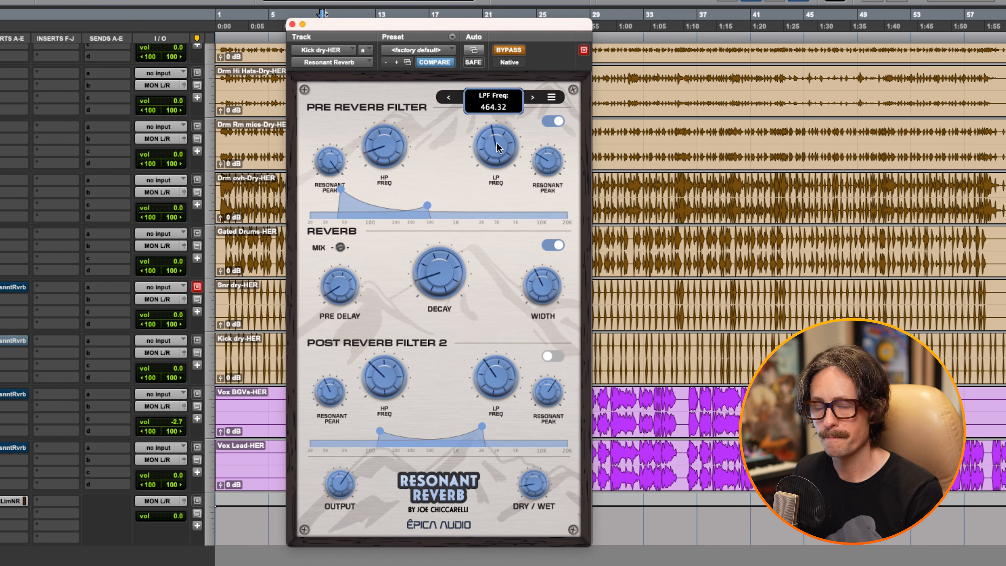
click(501, 50)
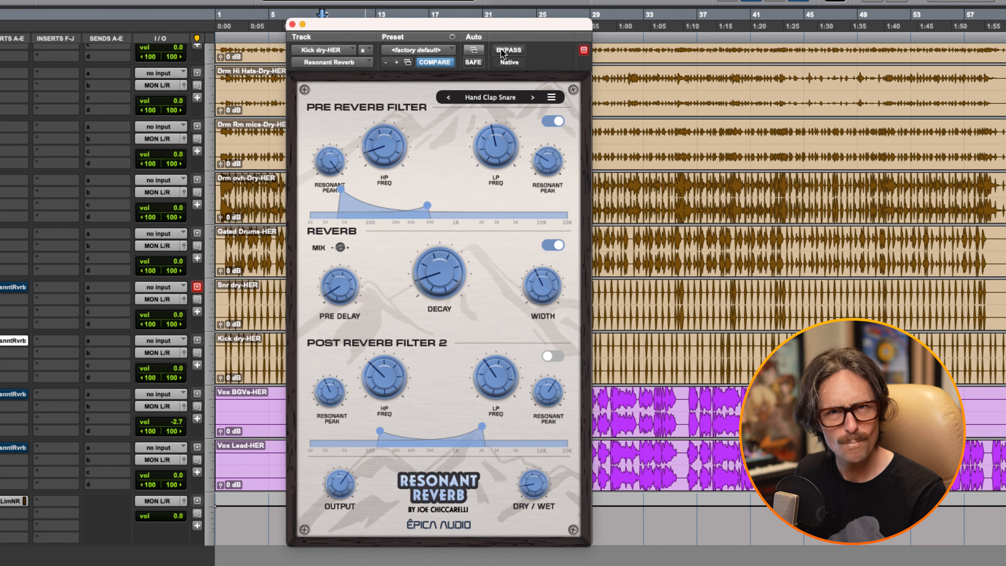
Raise the Dry/Wet balance of the kick track's Resonant Reverb slightly for more wet signal.
drag(519, 495, 523, 455)
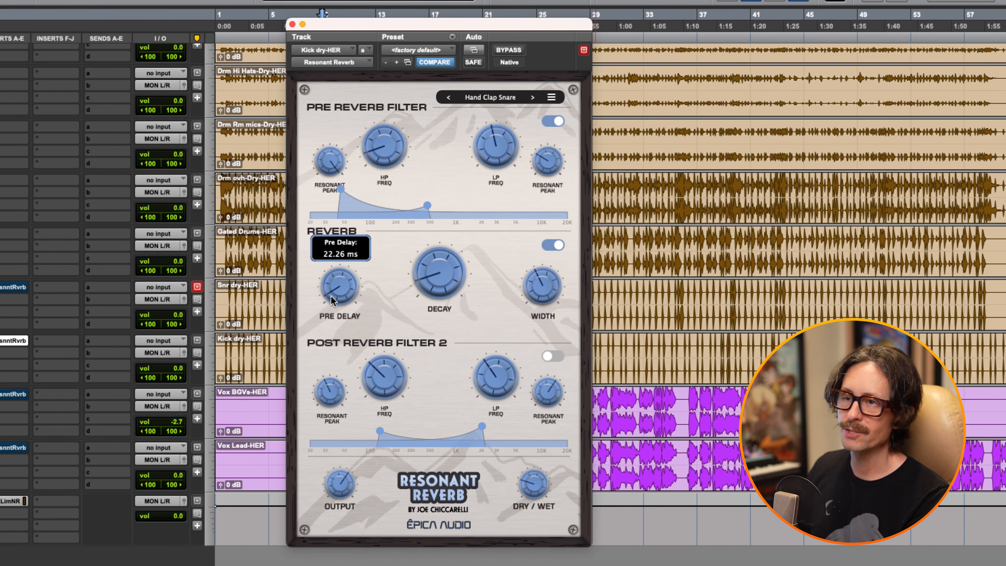
mouse_move(465, 292)
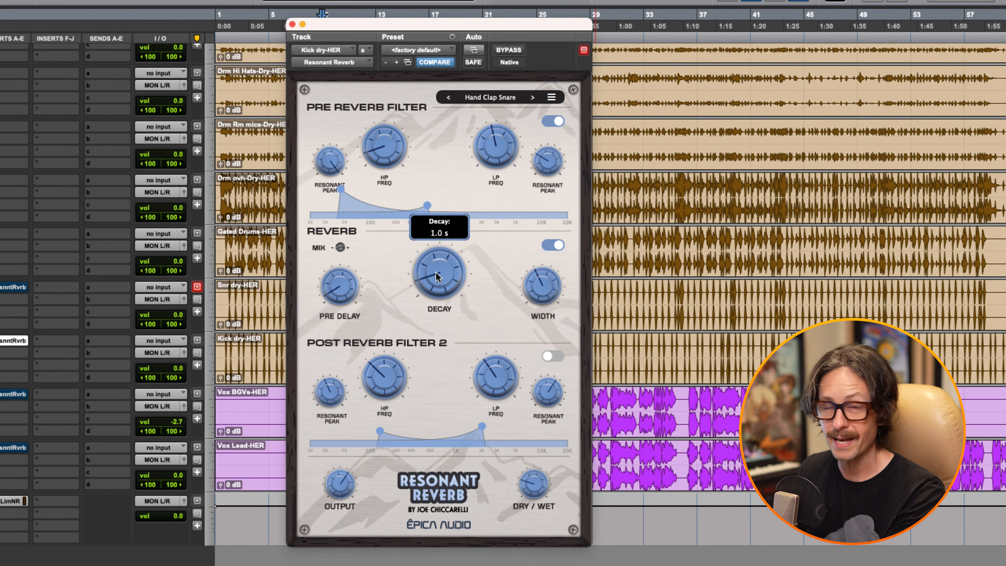
mouse_move(357, 286)
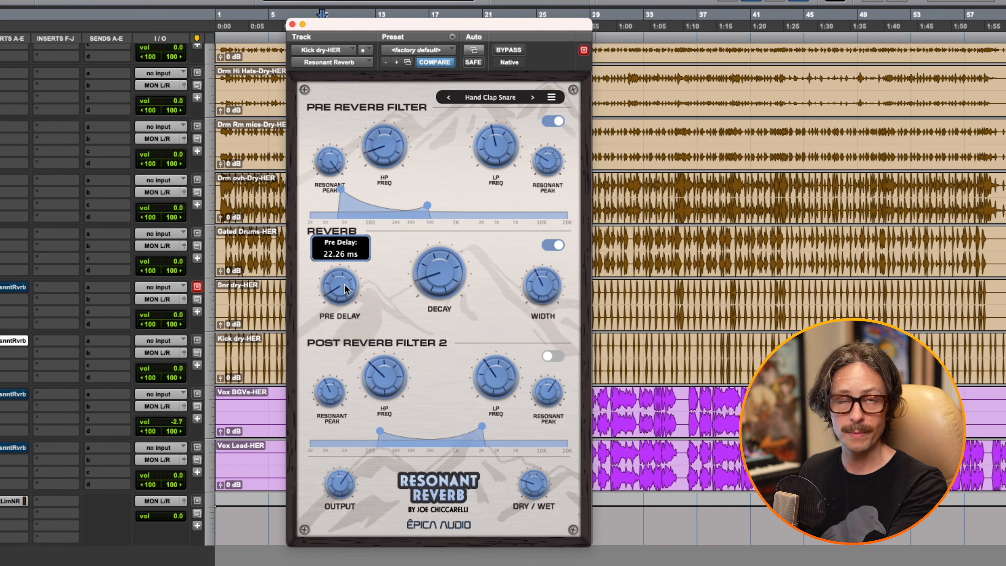
mouse_move(553, 286)
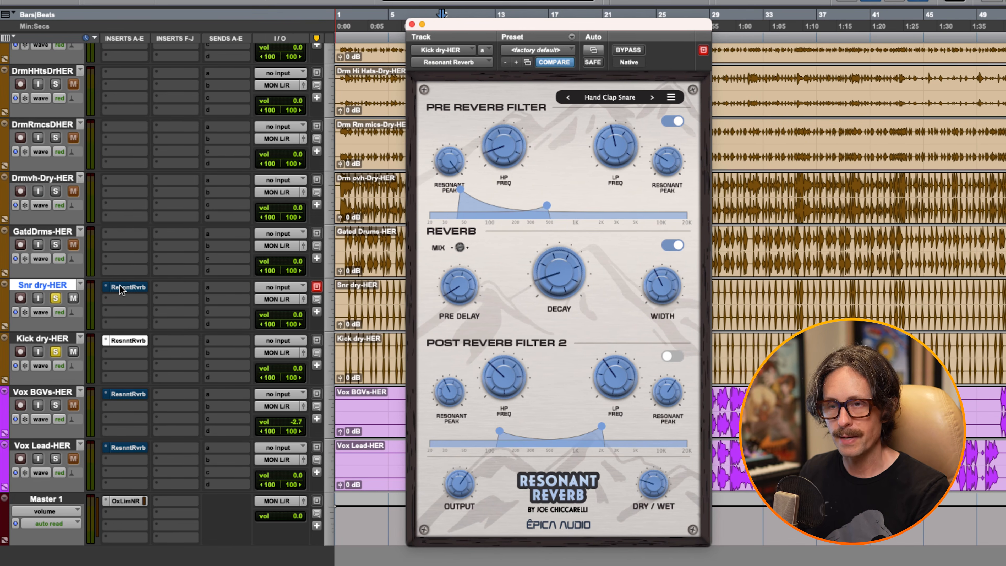
Open the Resonant Reverb insert on the Snr dry-HER track and shorten its pre-delay.
click(122, 286)
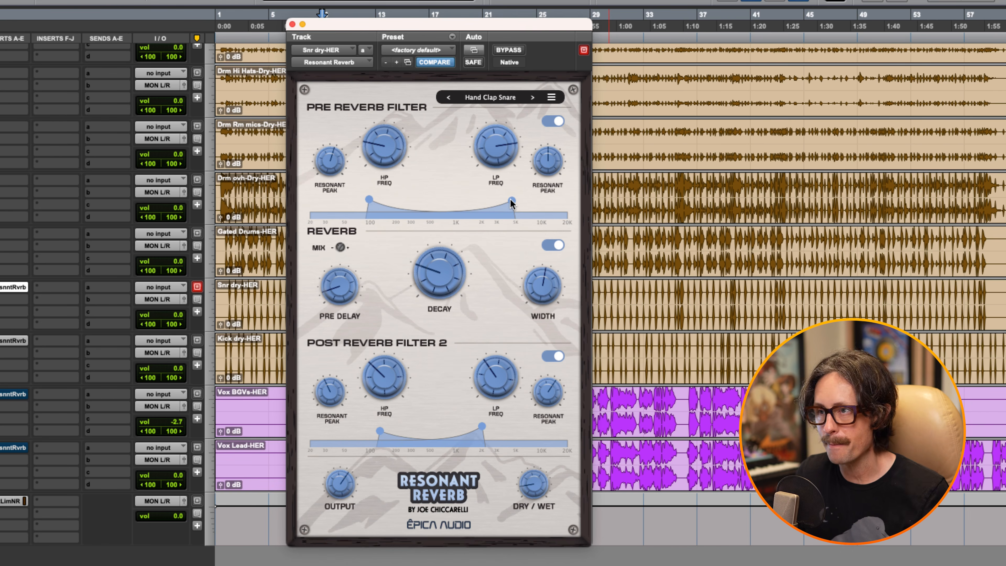
mouse_move(449, 270)
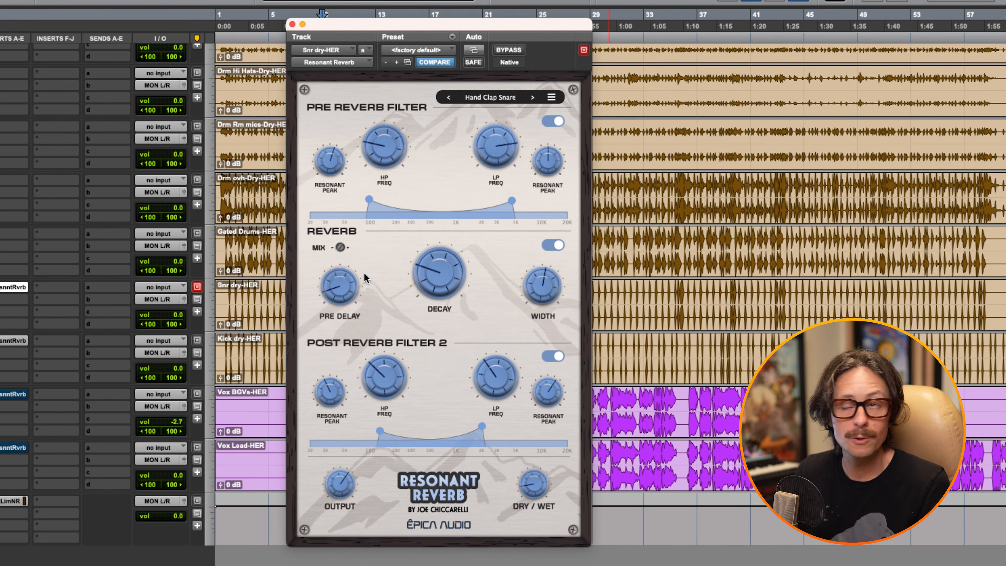
mouse_move(337, 282)
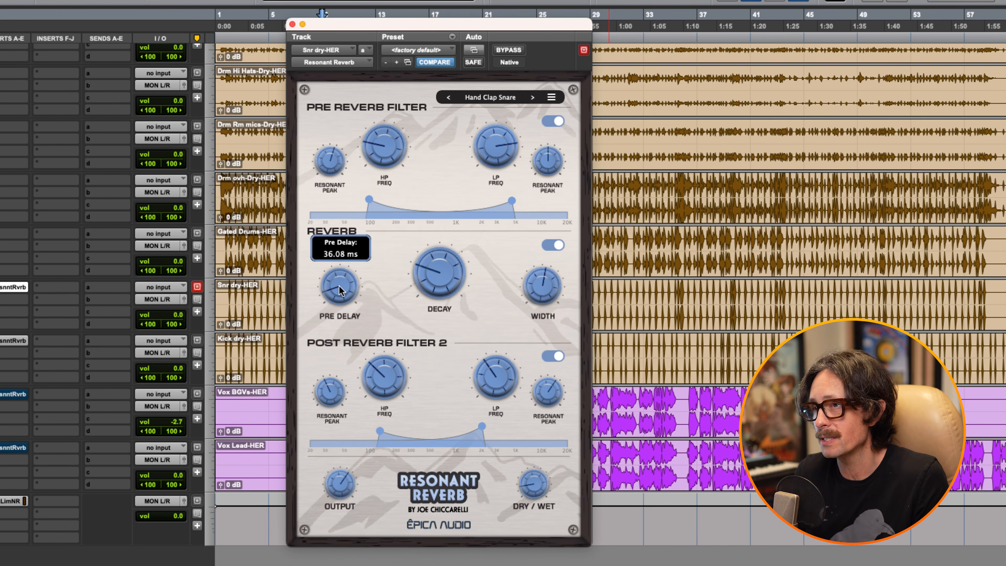
drag(338, 285, 339, 297)
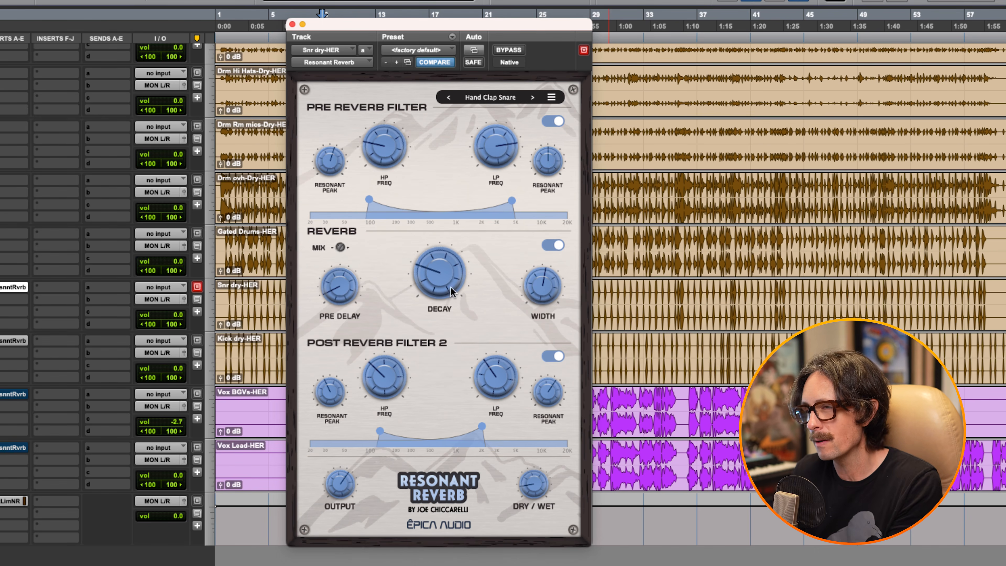
During playback, lower the snare's pre reverb low-pass frequency to about 2 kHz and strengthen its resonant peak.
mouse_move(528, 285)
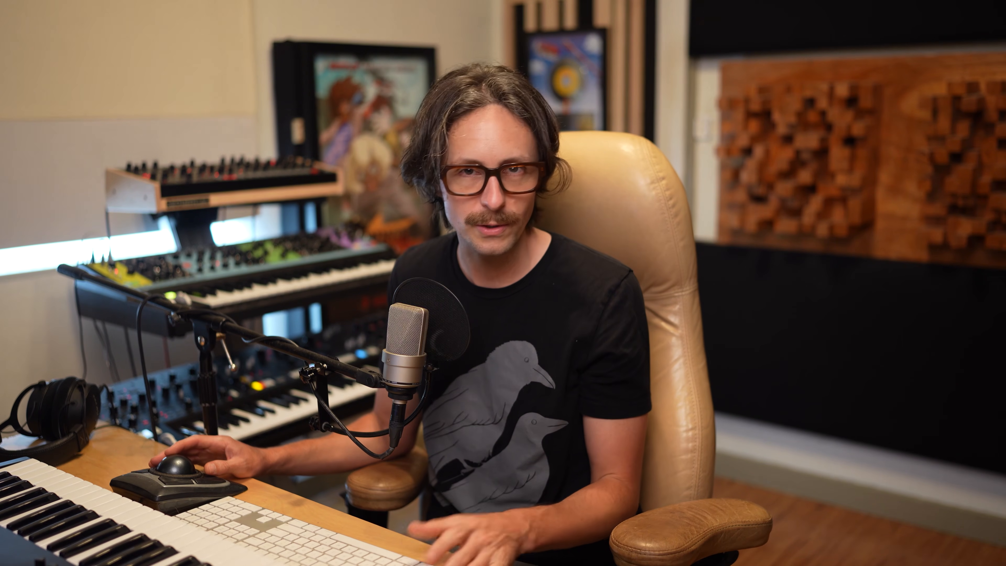
key(space)
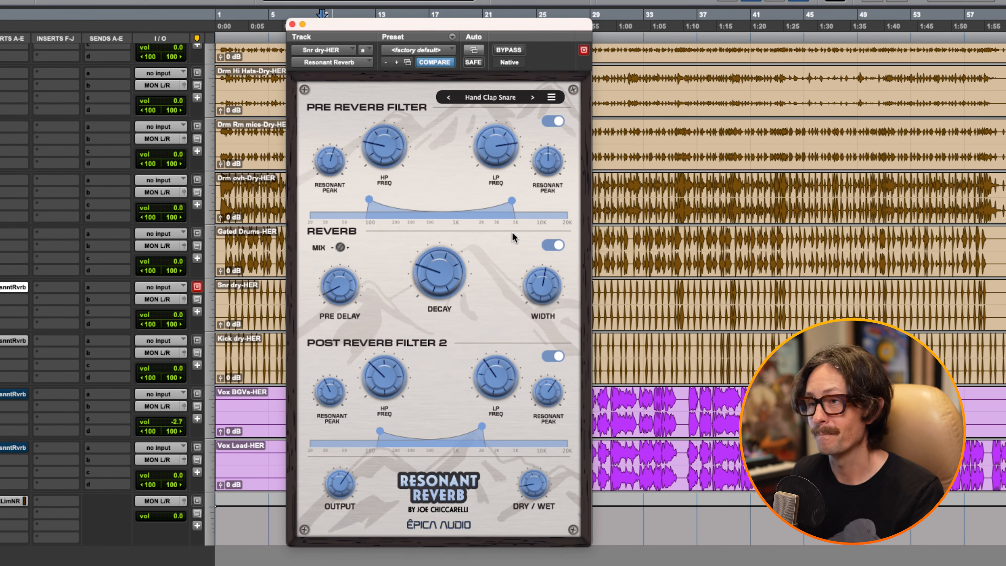
drag(511, 202, 482, 198)
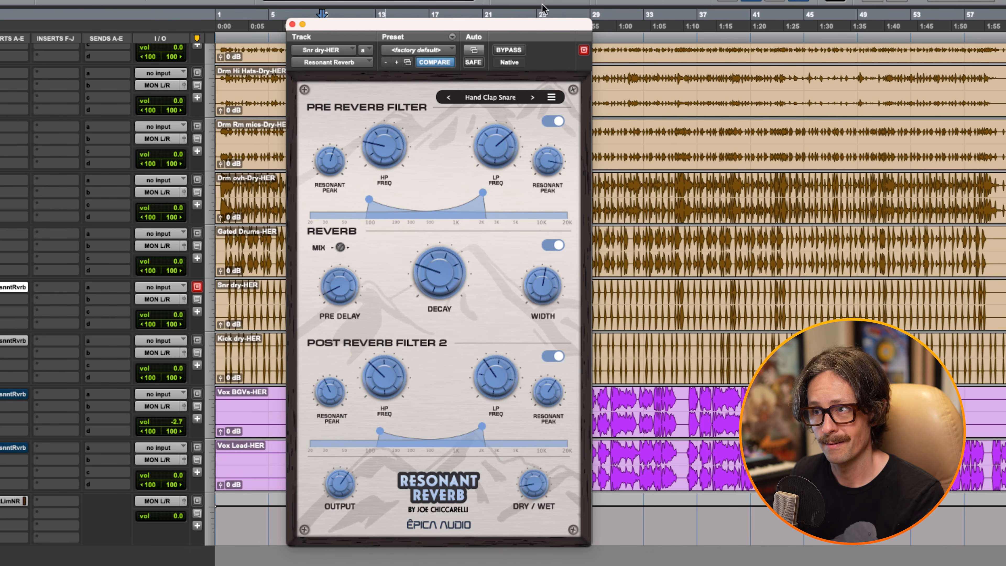
Compare the drums with the snare and kick Resonant Reverb inserts bypassed and active.
click(512, 49)
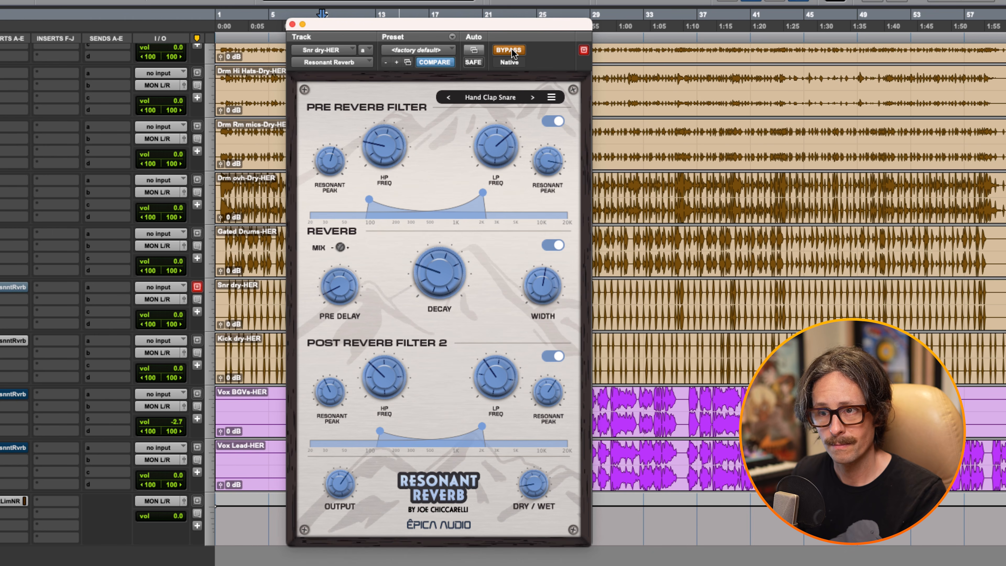
click(512, 49)
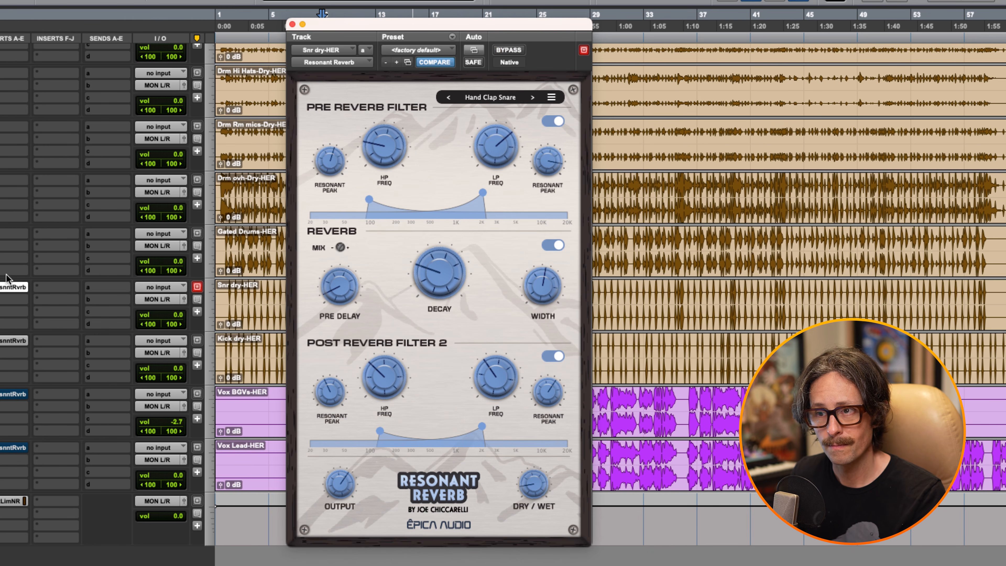
super+click(3, 287)
super+click(2, 341)
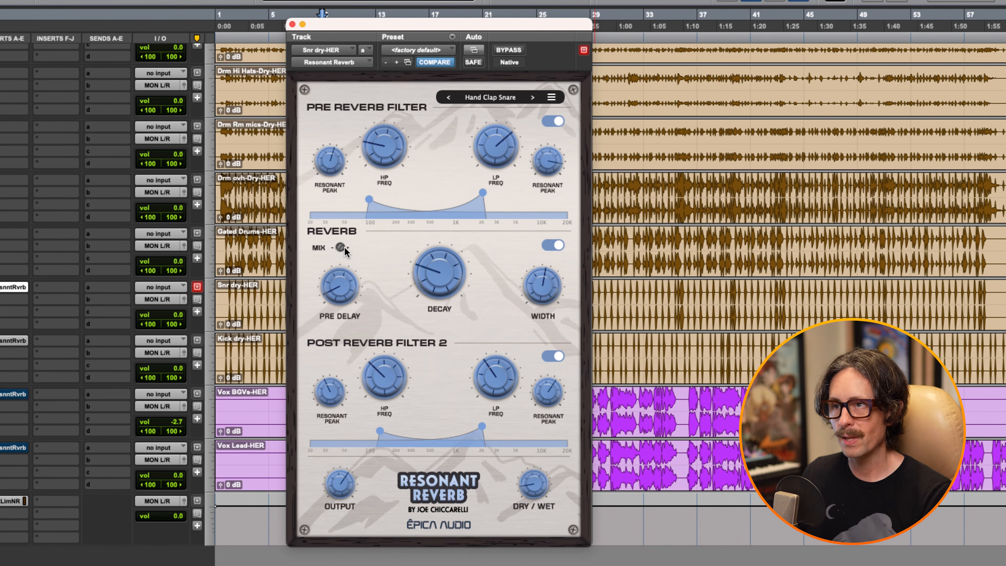
Turn down the Mix control in the snare plug-in's reverb section slightly.
mouse_move(341, 246)
drag(341, 246, 342, 255)
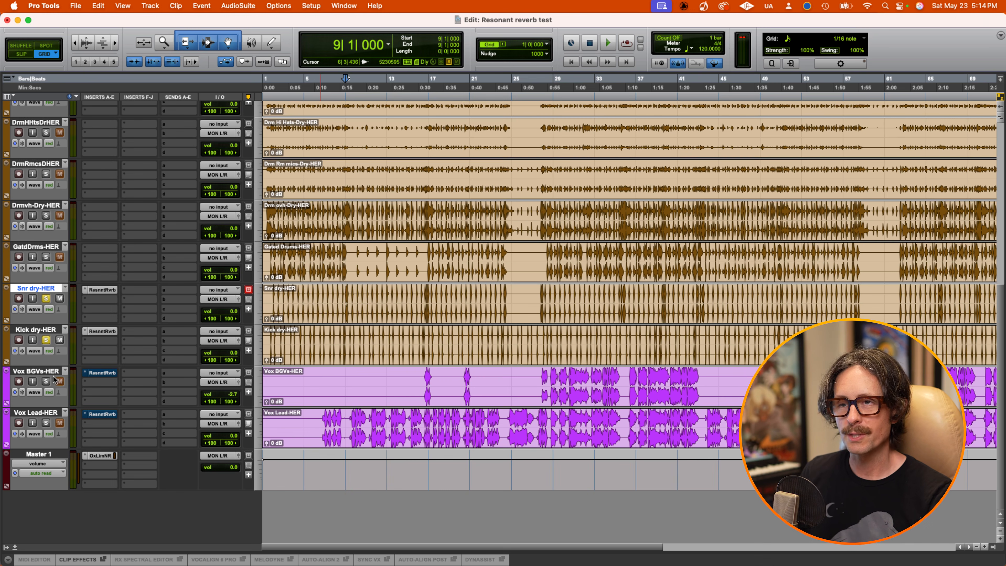
Clear the track solos and play the session from bar 9 with the Vox Lead-HER track selected.
alt+click(46, 423)
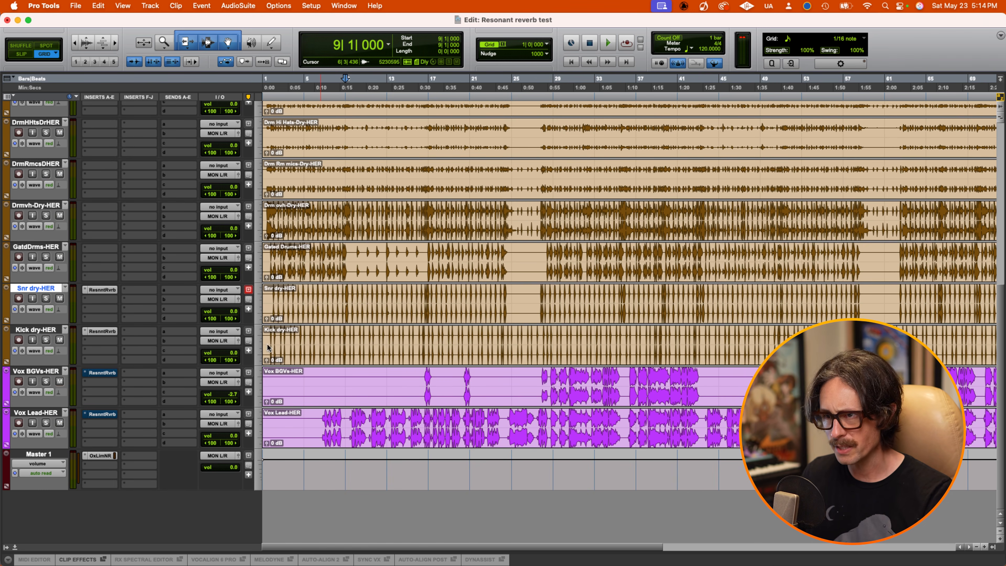
click(345, 421)
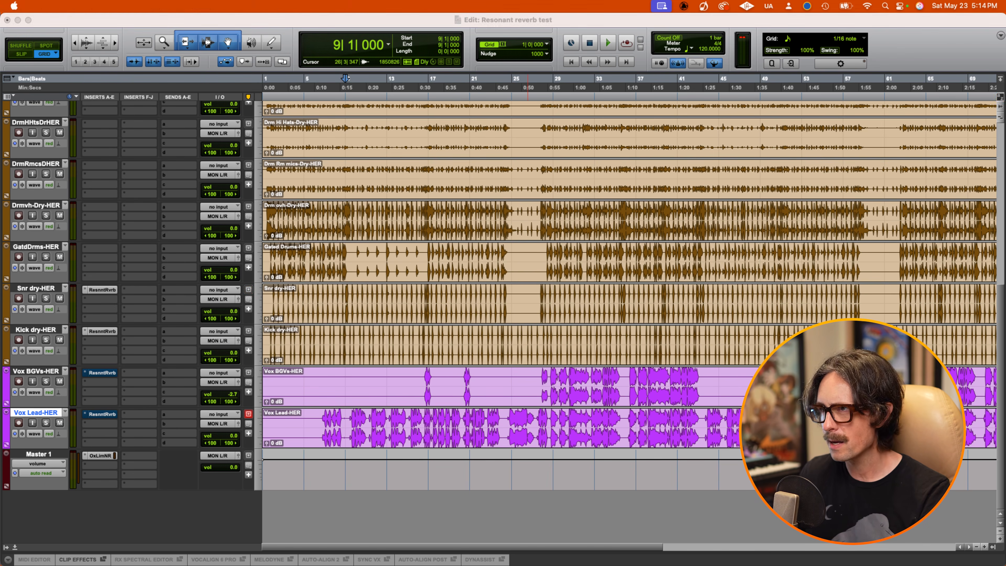
key(space)
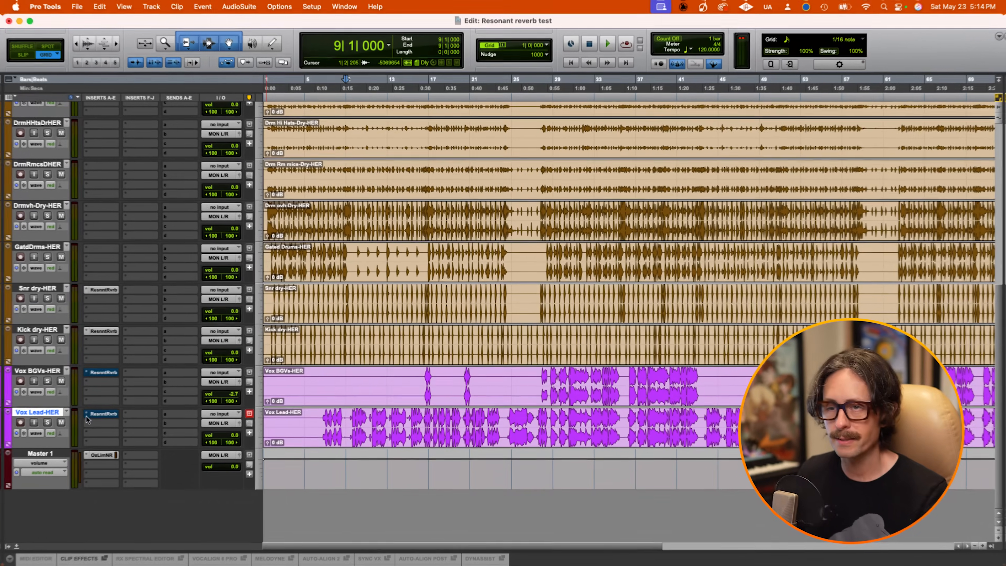
Open the Resonant Reverb insert on the Vox Lead-HER track and lower its pre-delay to about 28 ms.
click(96, 414)
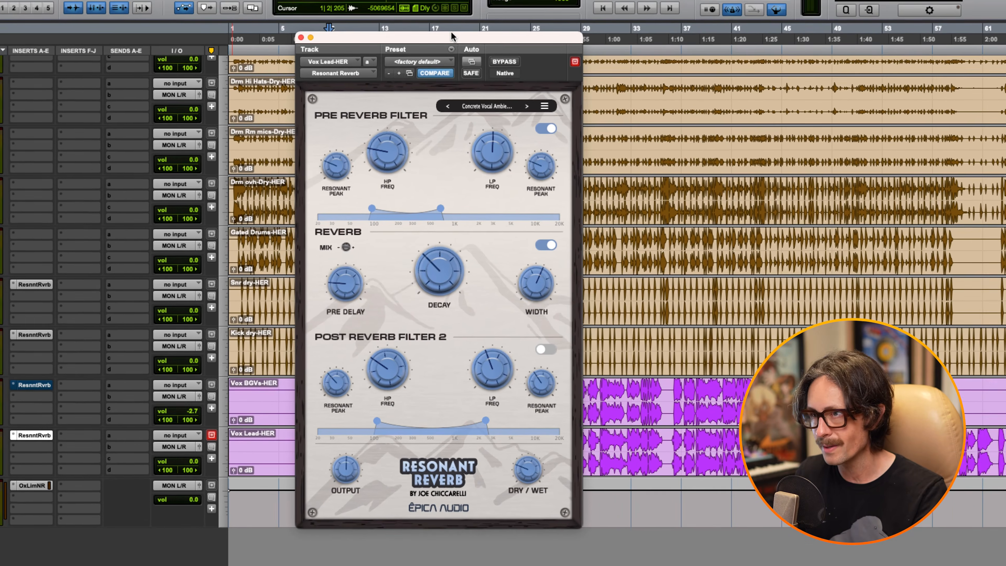
mouse_move(371, 170)
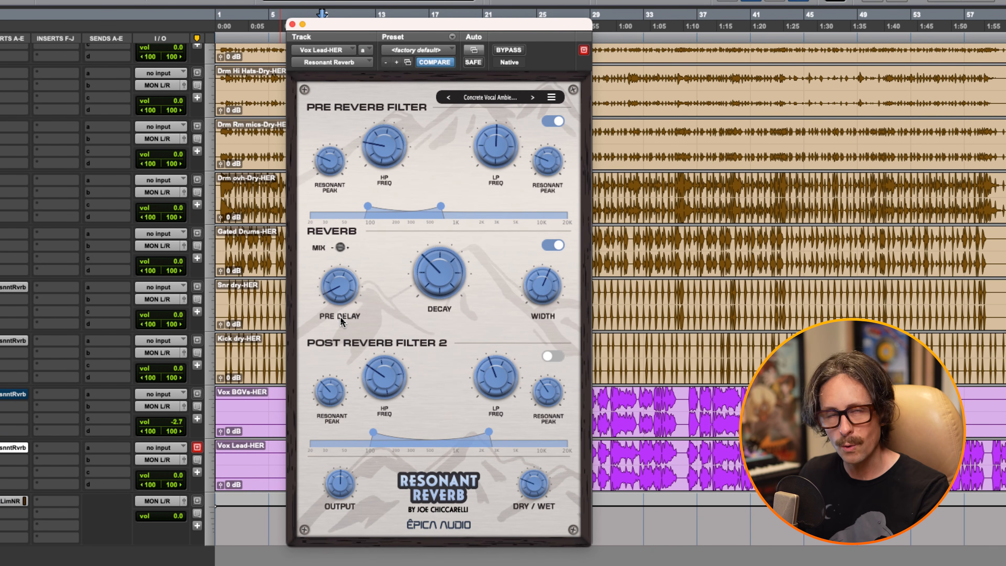
mouse_move(422, 276)
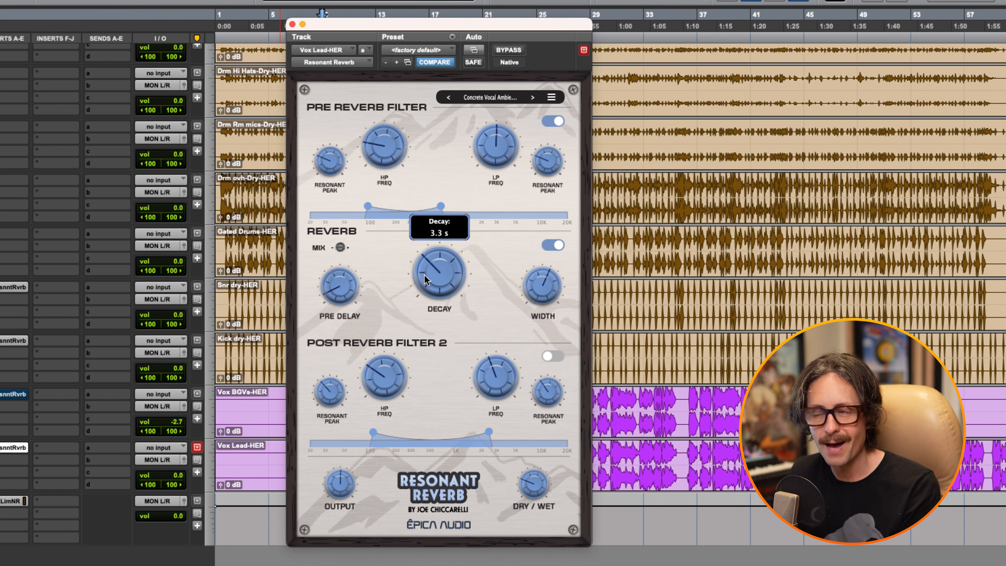
Increase the width of the lead vocal's reverb and switch off its pre reverb filter.
mouse_move(547, 301)
drag(548, 294, 526, 258)
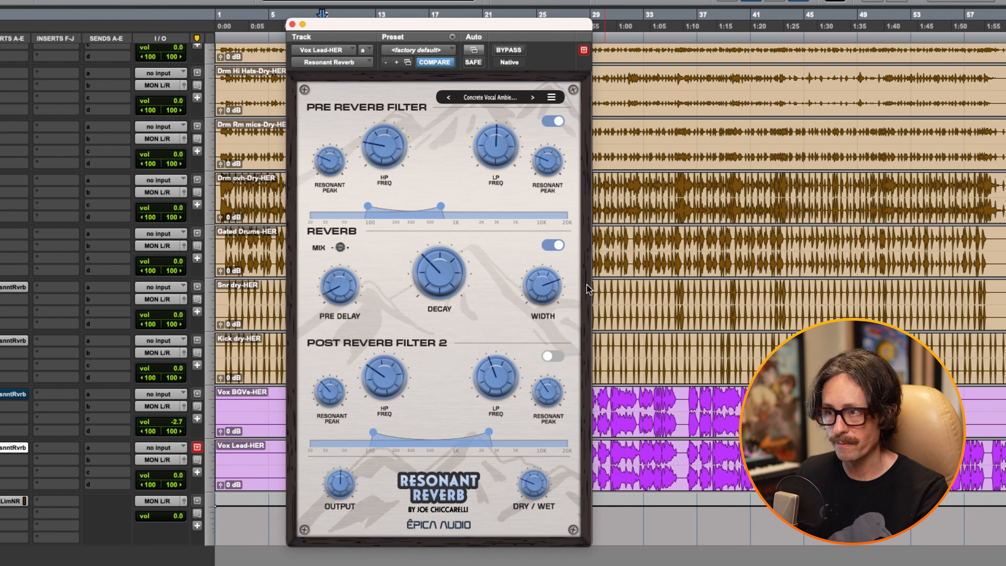
click(552, 121)
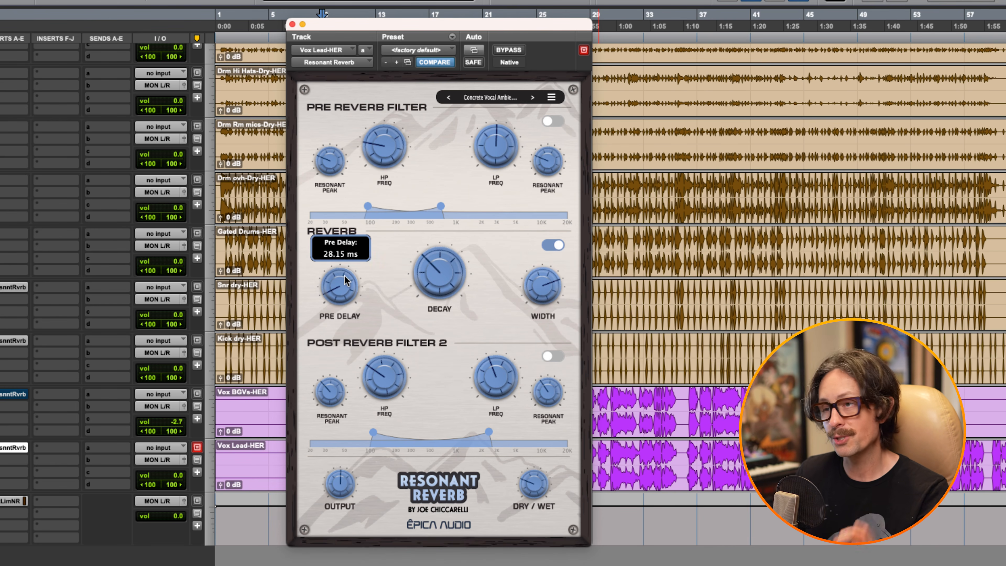
mouse_move(341, 248)
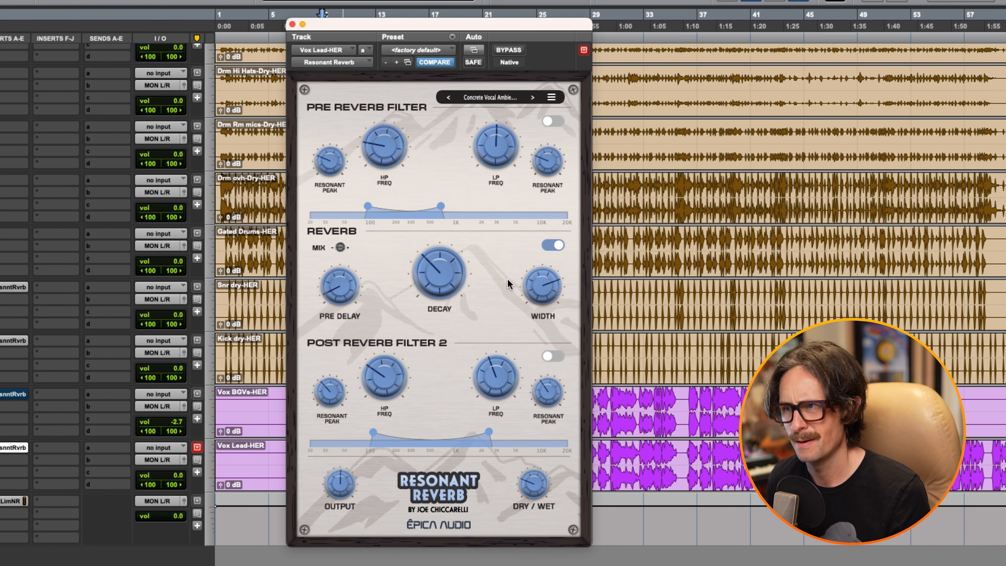
Narrow the lead vocal reverb's width by a moderate amount.
mouse_move(542, 286)
drag(541, 282, 541, 298)
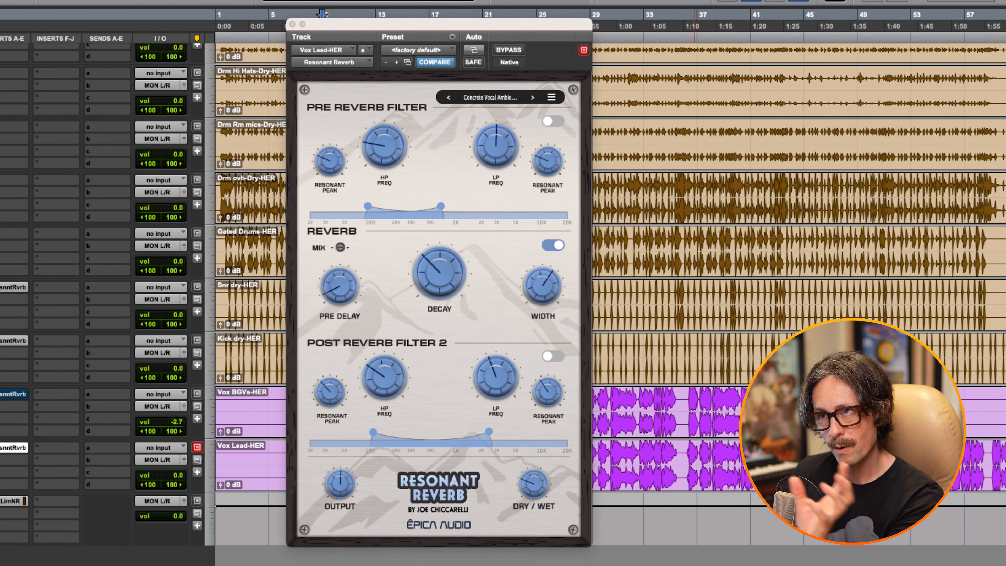
click(418, 243)
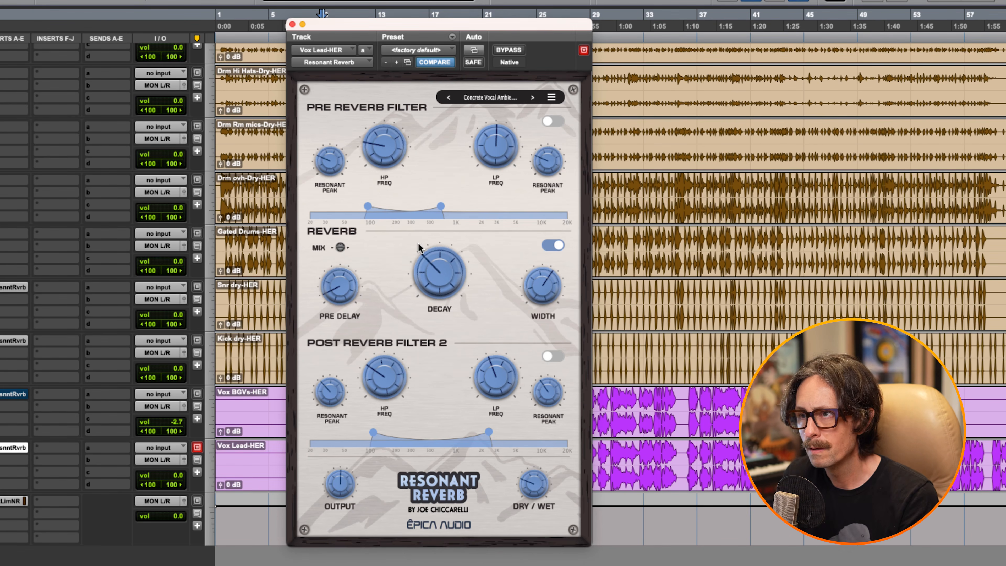
Switch on the lead vocal's pre reverb filter and raise its low-pass frequency to about 1.3 kHz.
click(555, 122)
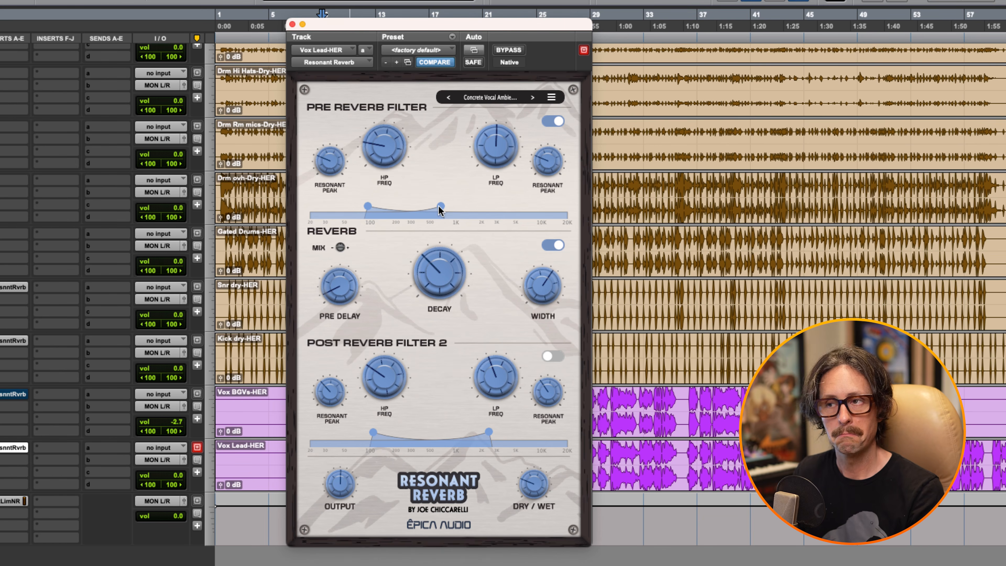
drag(440, 208, 469, 208)
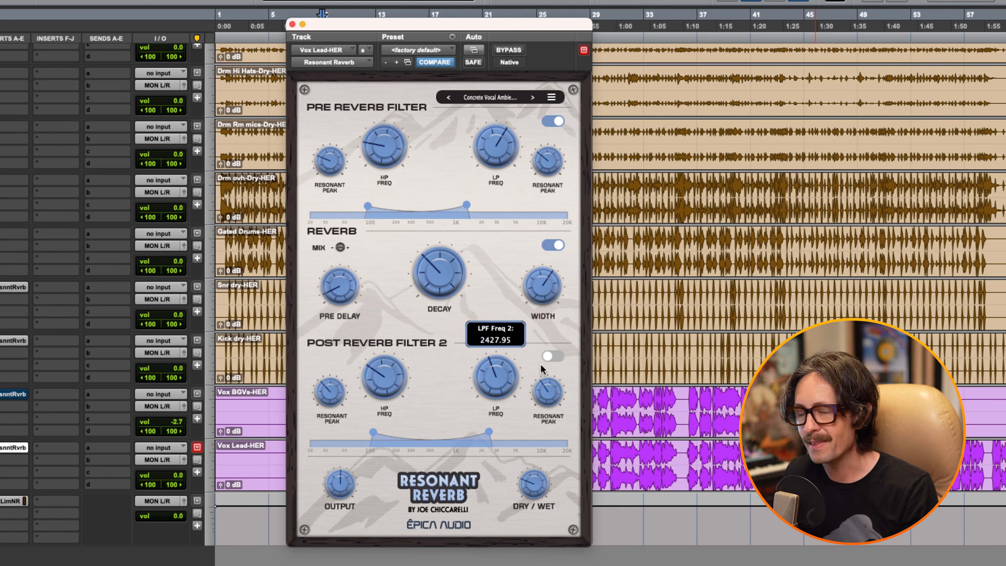
Switch on the lead vocal's post reverb filter, lower its low-pass frequency to just above 1 kHz and raise that resonant peak.
click(559, 355)
click(558, 356)
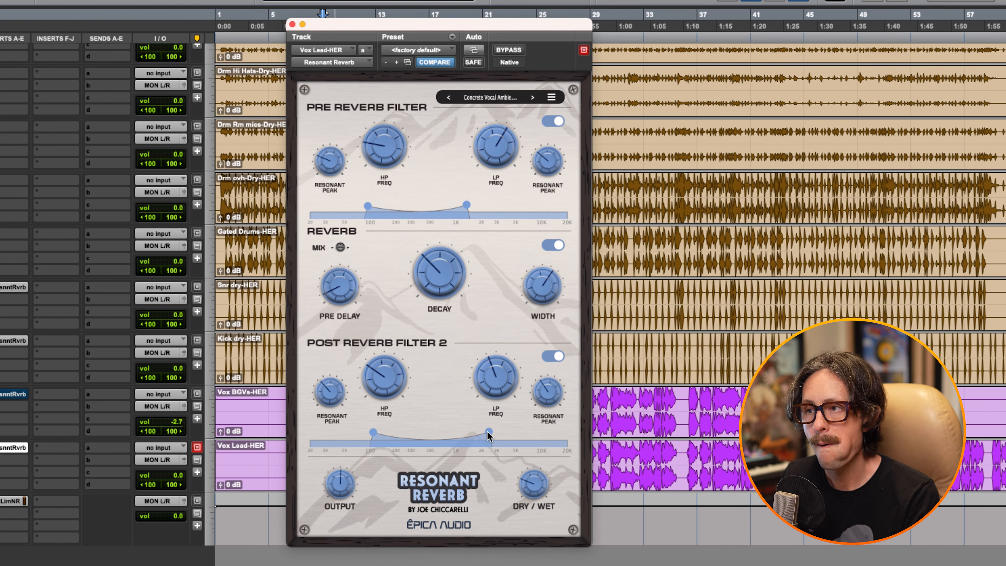
drag(488, 432, 468, 428)
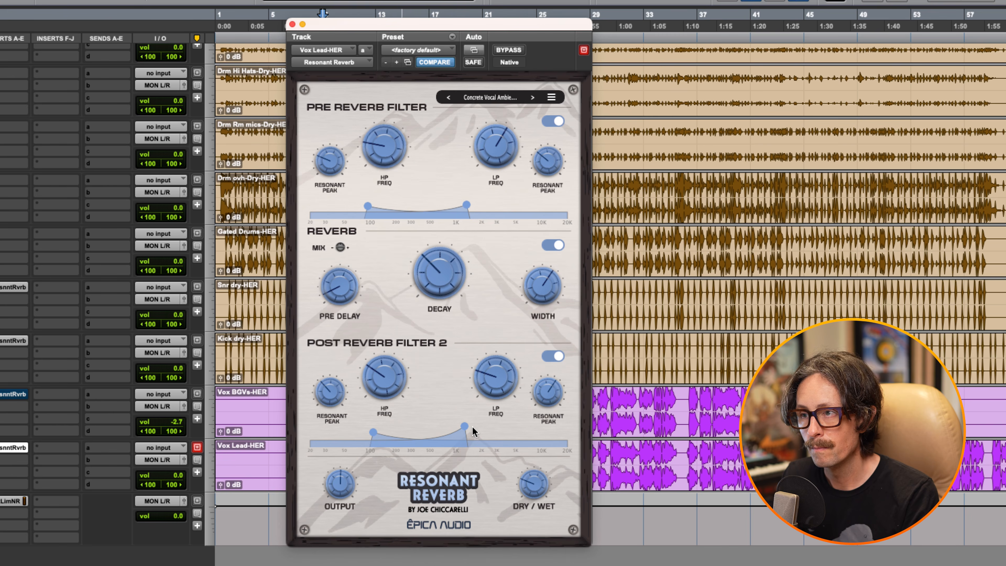
mouse_move(544, 472)
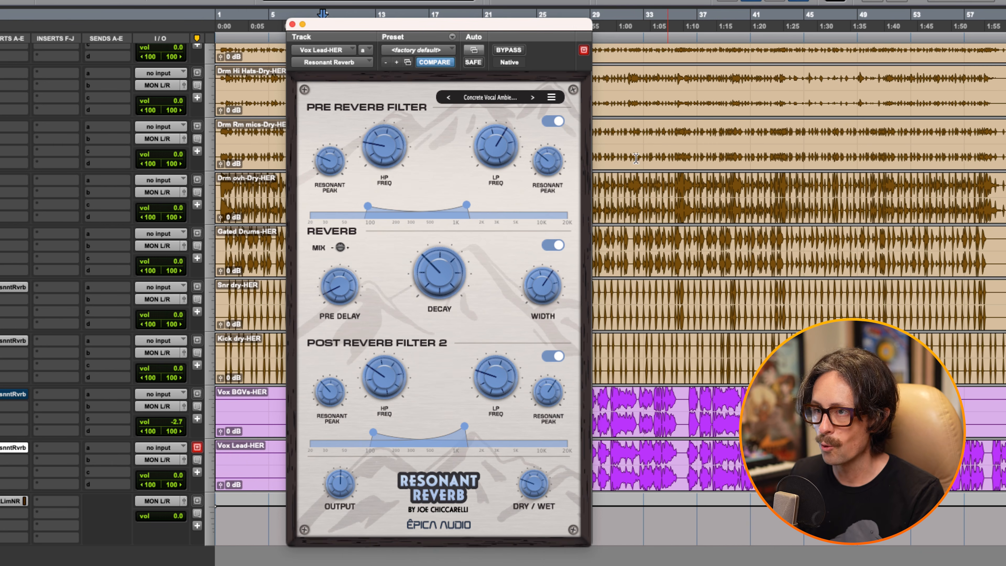
Increase the width of the lead vocal's reverb to about 70.
mouse_move(536, 294)
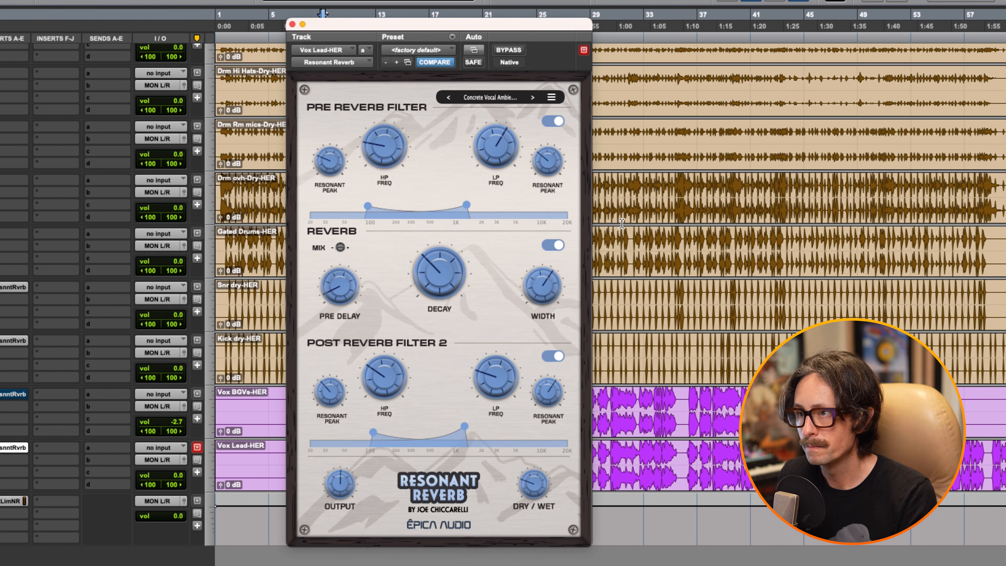
drag(541, 294, 542, 254)
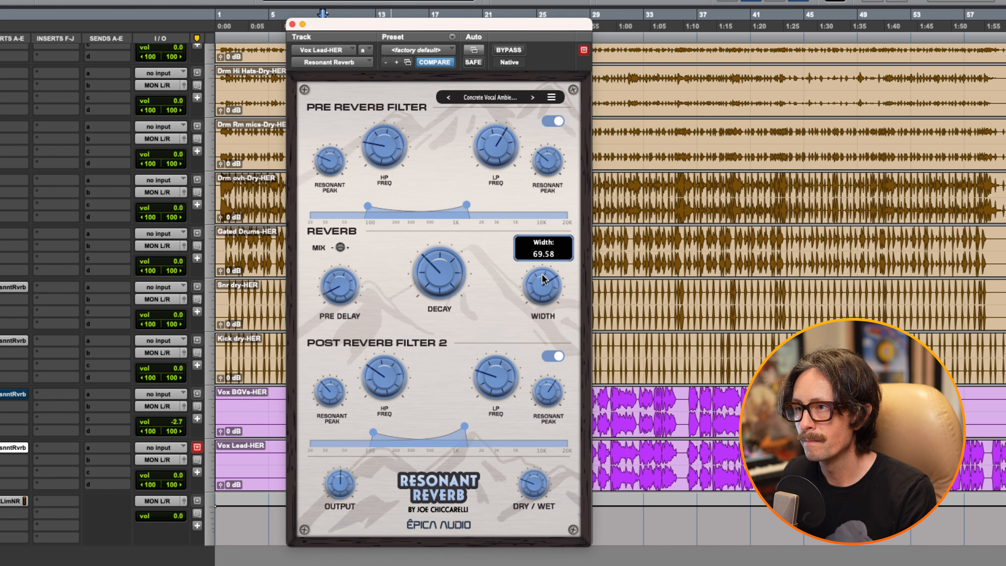
mouse_move(528, 494)
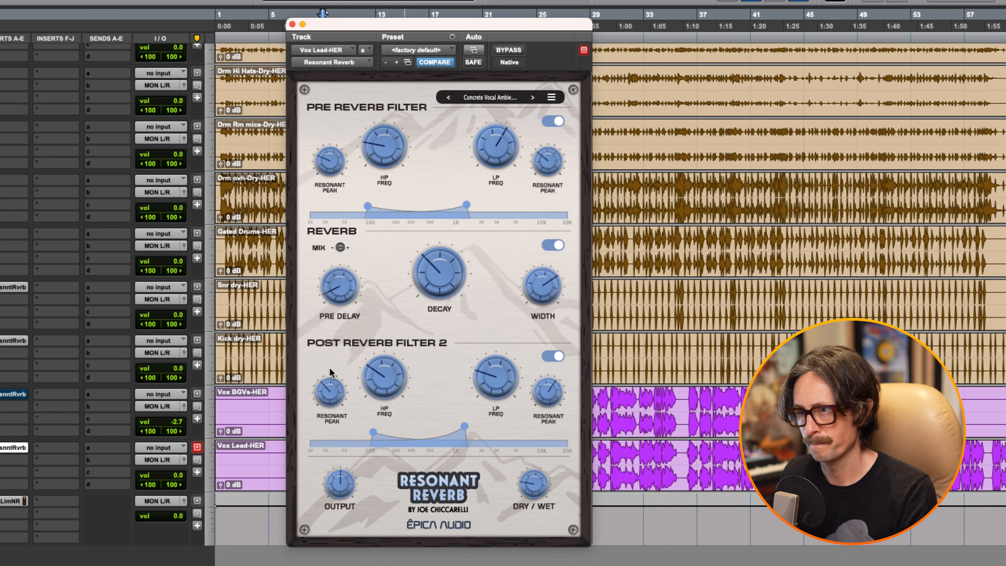
mouse_move(340, 249)
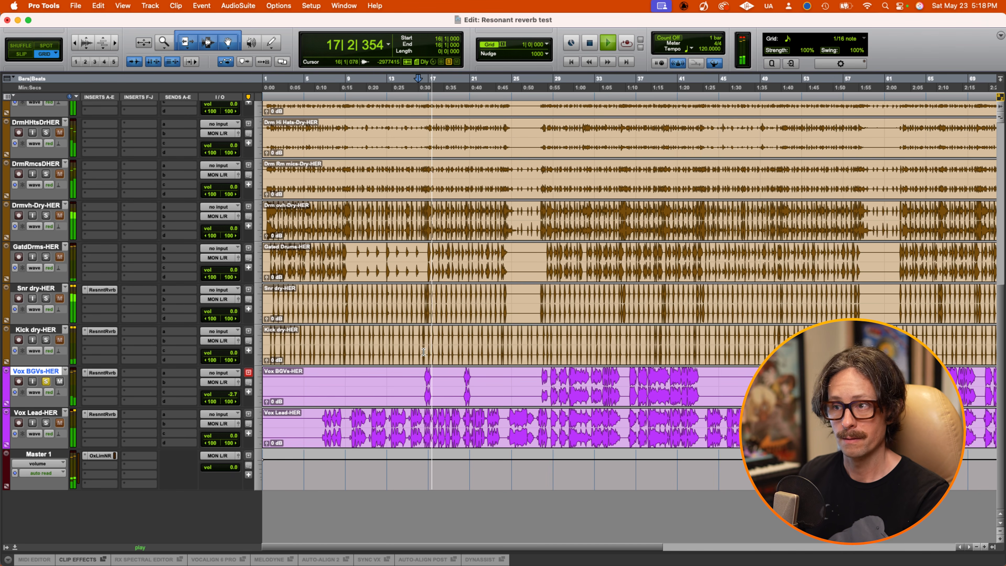
Stop playback, set the play position to bar 16 and open the Resonant Reverb insert on the Vox BGVs-HER track.
key(space)
click(423, 378)
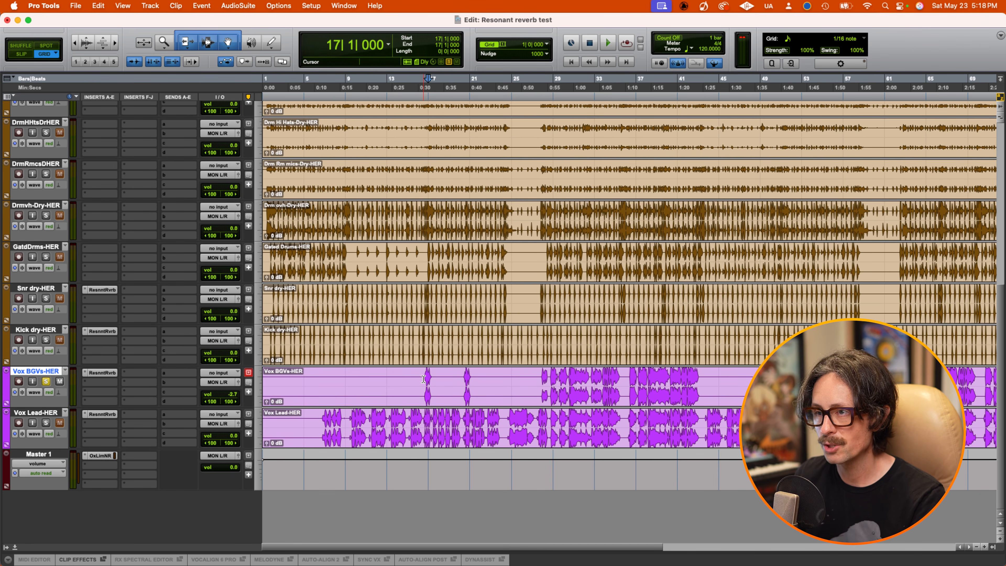
click(421, 382)
click(103, 373)
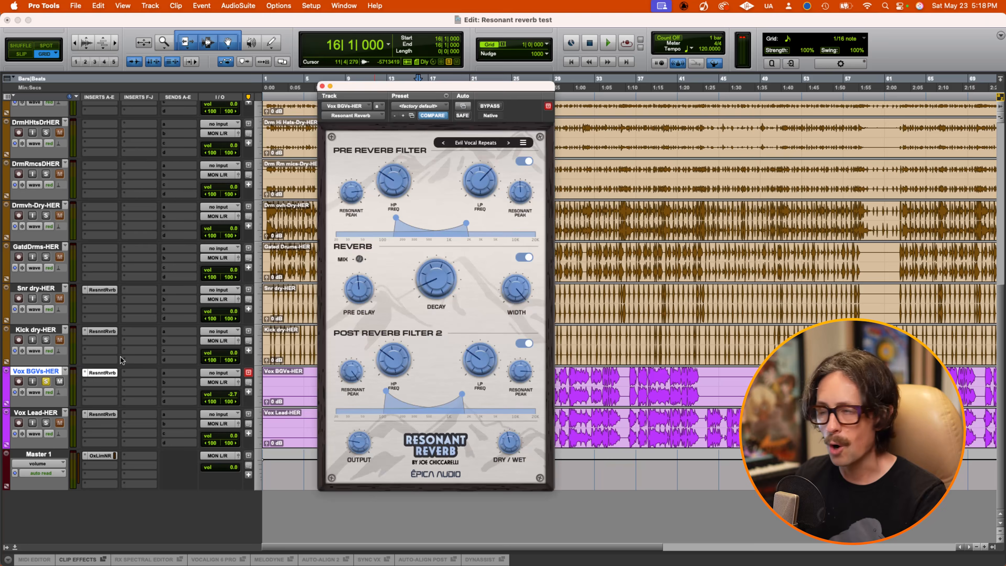
drag(453, 84, 415, 76)
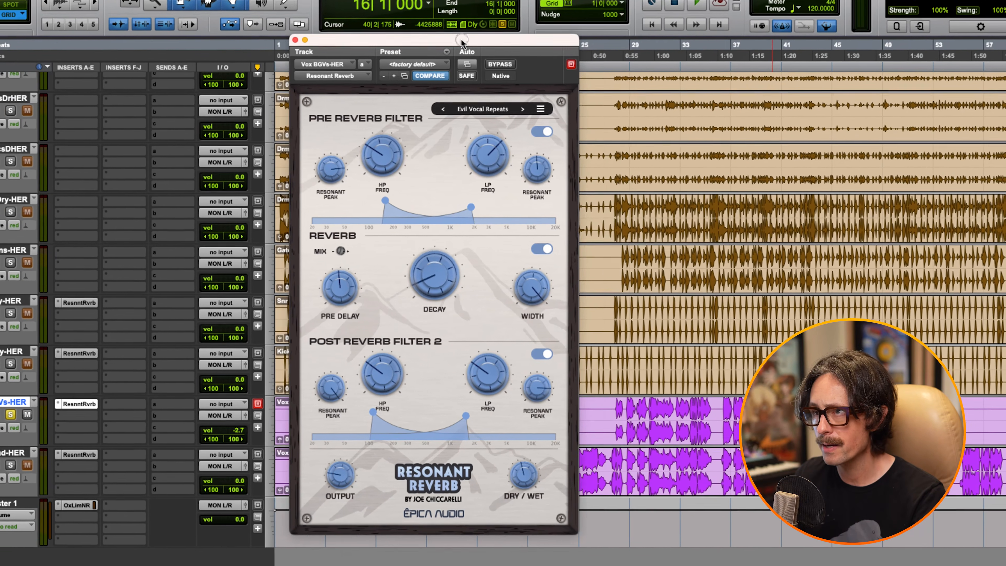
Switch off both filters of the background vocal reverb and reload its Evil Vocal Repeats preset.
click(542, 353)
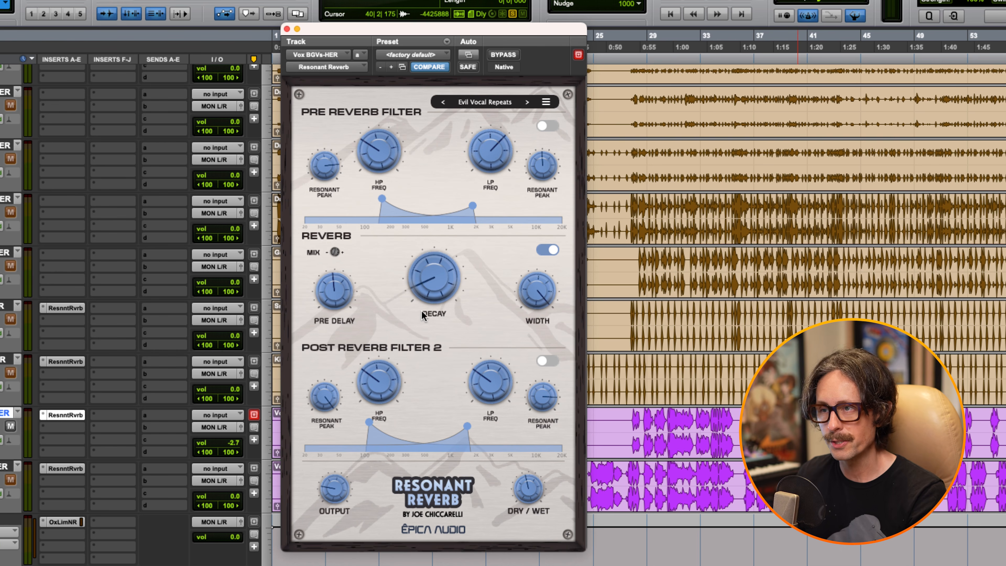
mouse_move(457, 292)
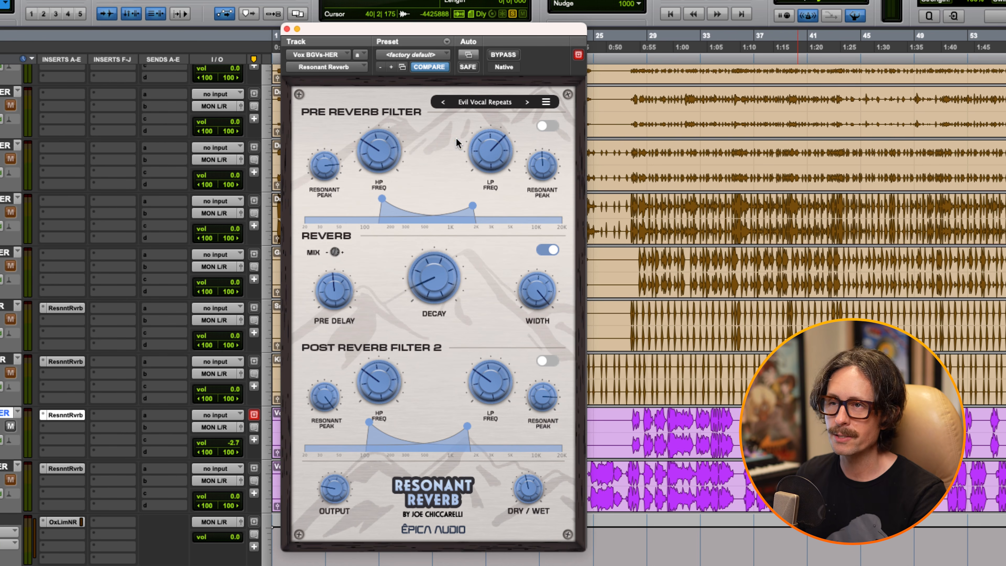
click(486, 104)
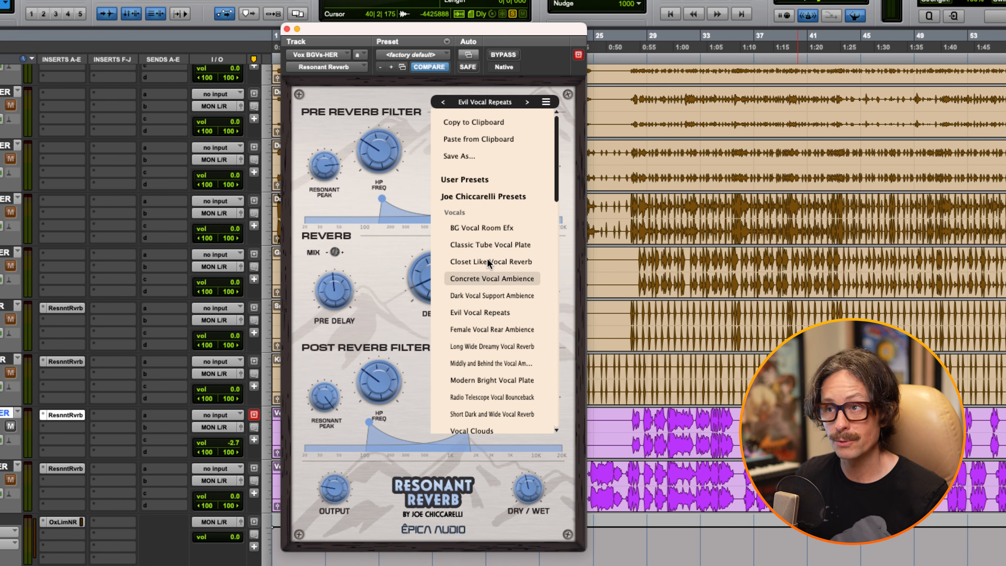
click(477, 312)
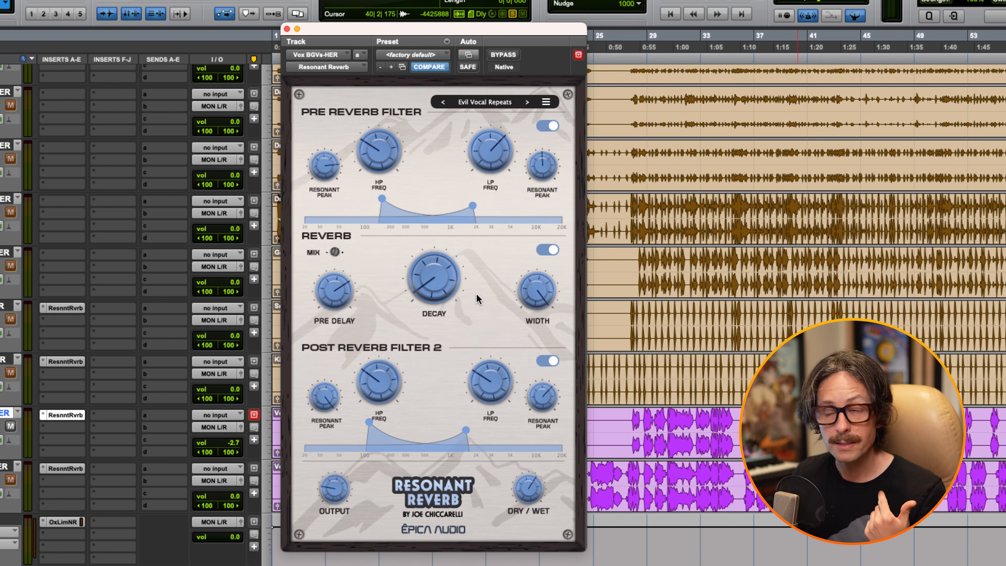
mouse_move(338, 292)
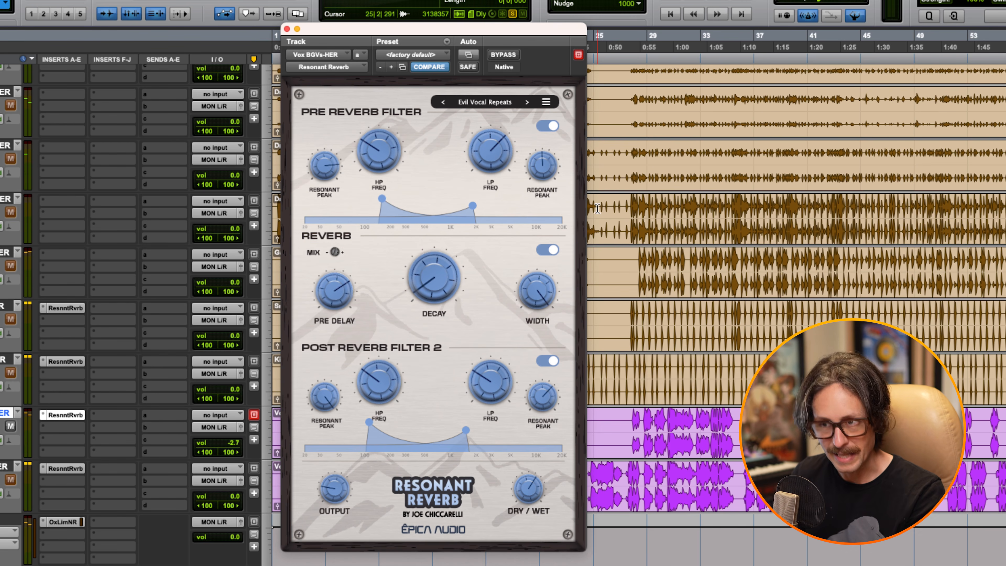
Duplicate the Resonant Reverb into insert slot b of Vox BGVs-HER and load the BG Vocal Room Efx preset there.
drag(62, 416, 62, 426)
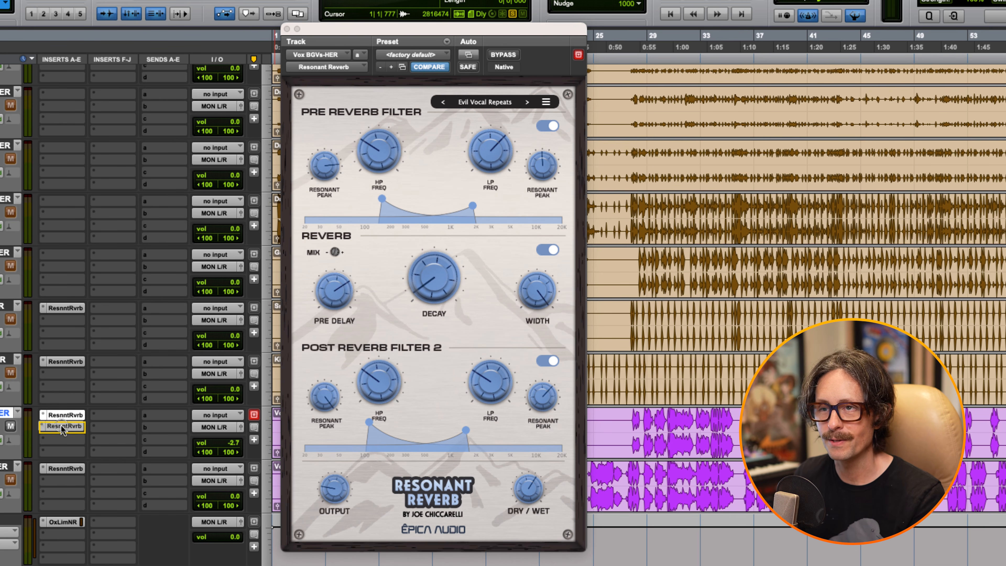
click(61, 430)
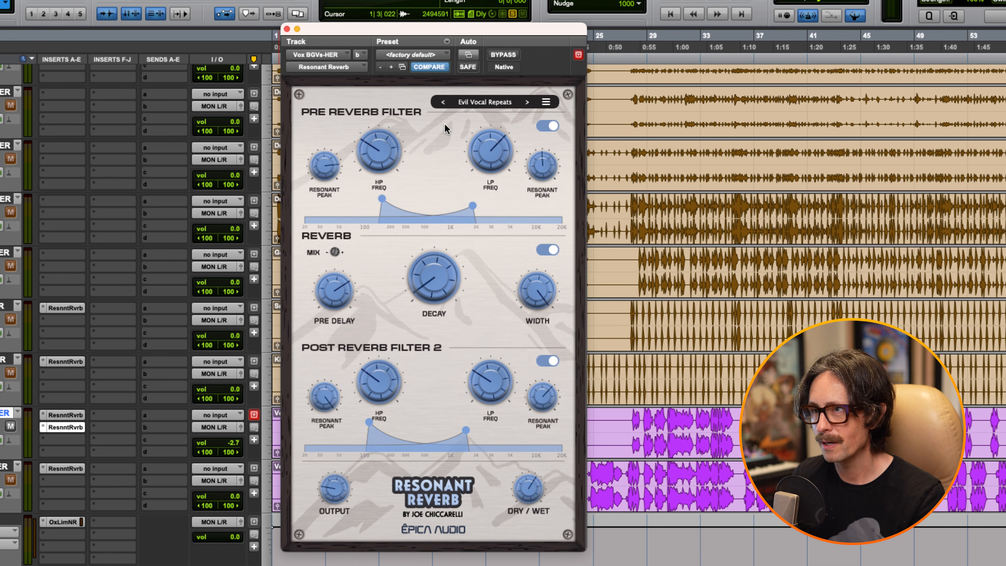
click(466, 107)
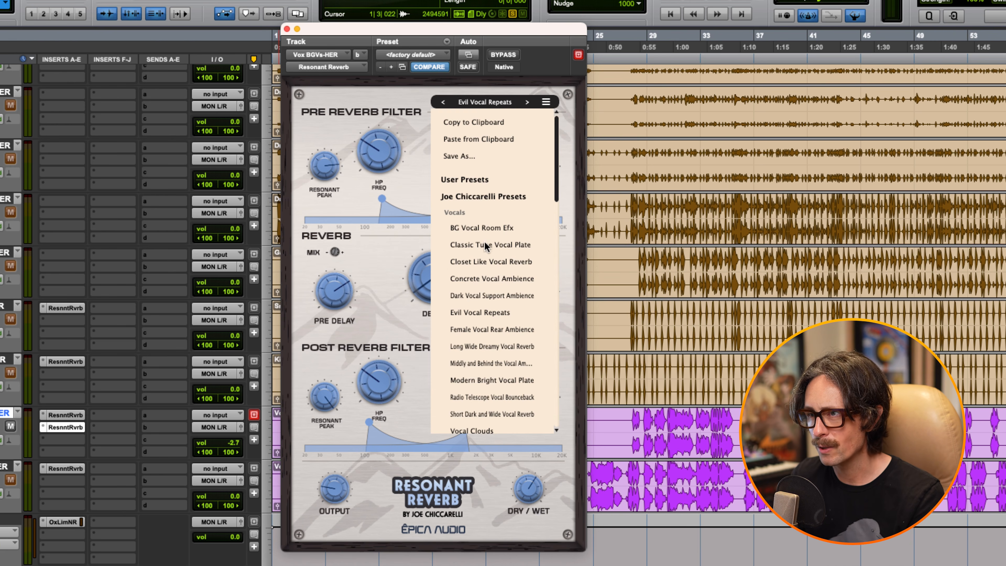
click(492, 227)
key(space)
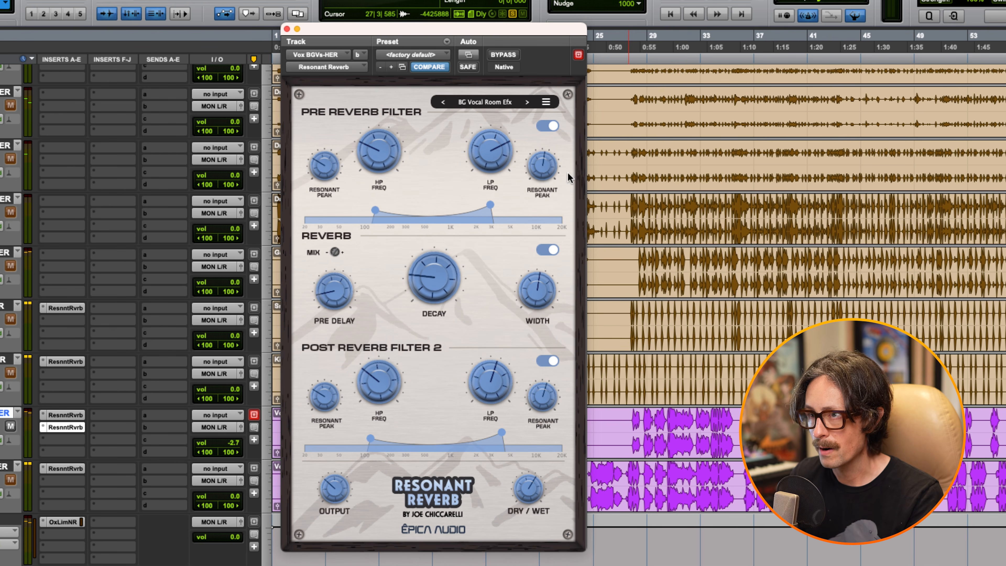
Switch off both filters of the BG Vocal Room Efx reverb and adjust its timing with a longer decay and about 27 ms pre-delay.
click(550, 125)
click(548, 359)
mouse_move(527, 169)
drag(434, 288, 434, 256)
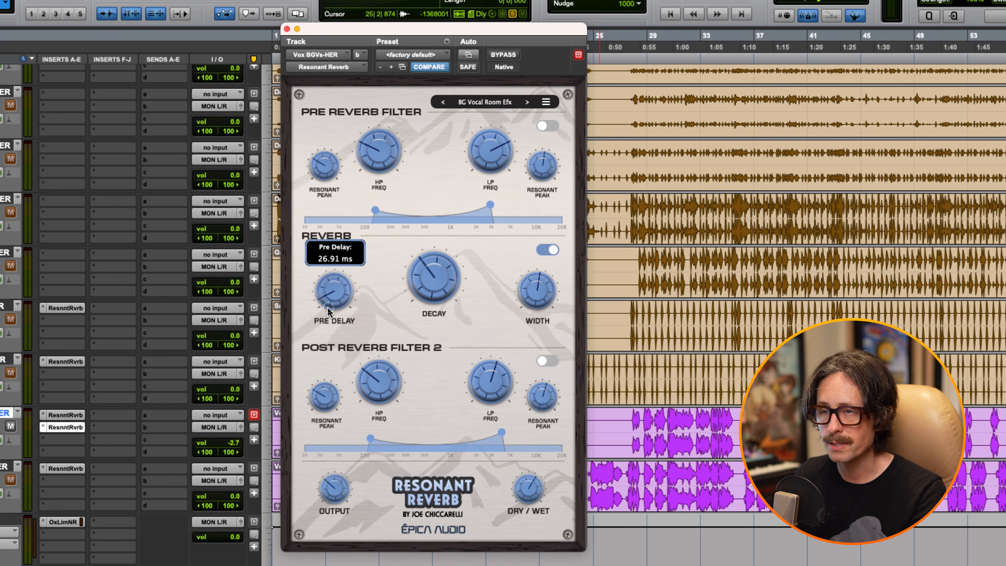
Reduce the pre-delay of the Evil Vocal Repeats reverb and widen the BG Vocal Room Efx reverb in slot b.
click(67, 414)
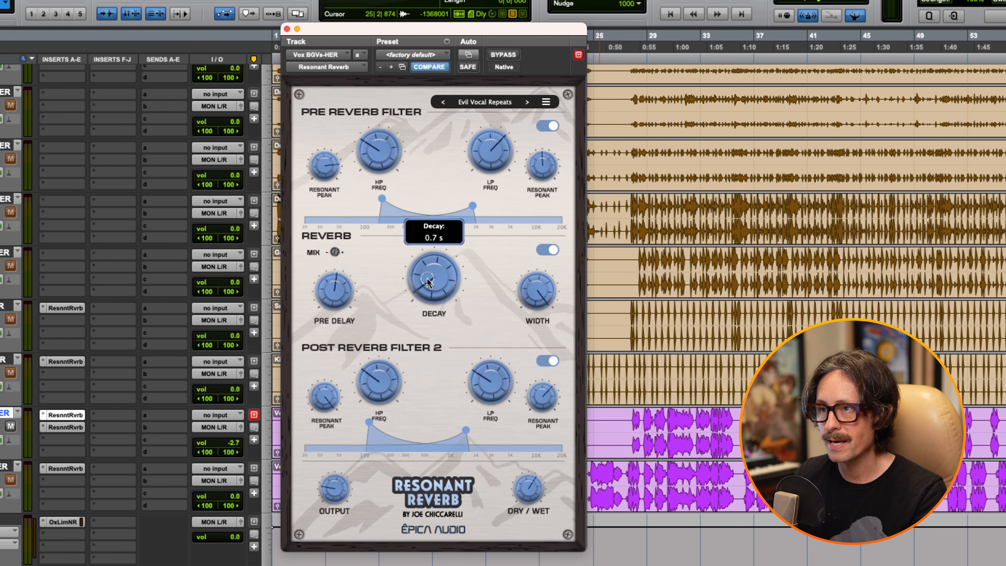
click(66, 427)
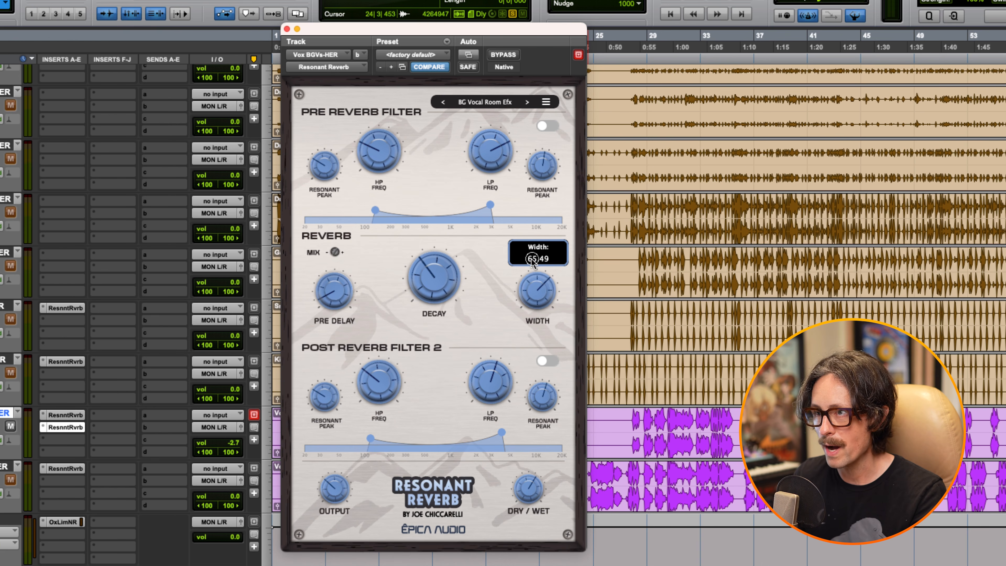
mouse_move(535, 493)
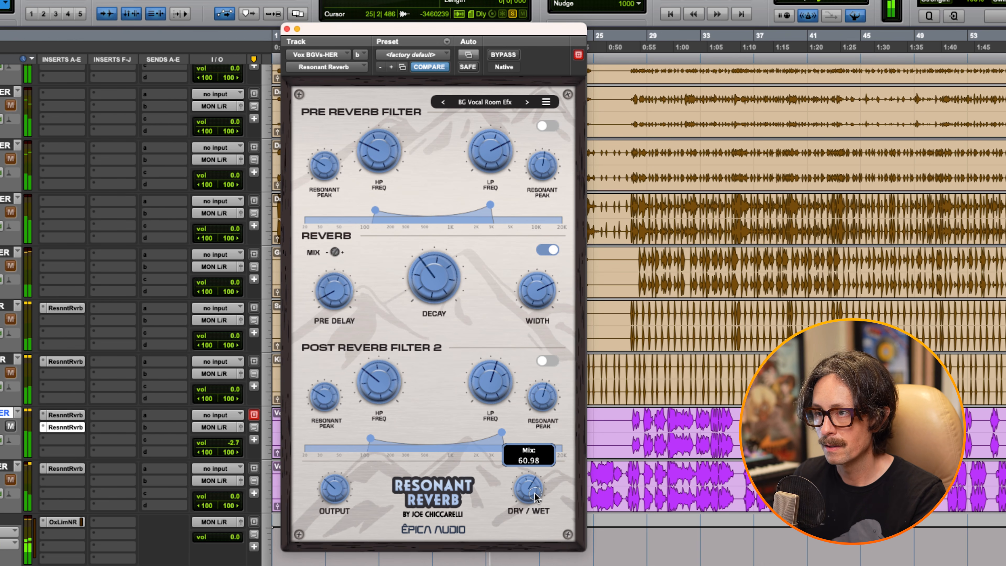
On the Evil Vocal Repeats reverb, raise the pre reverb filter's high-pass frequency to just above 200 Hz and narrow the width to about 60.
mouse_move(441, 262)
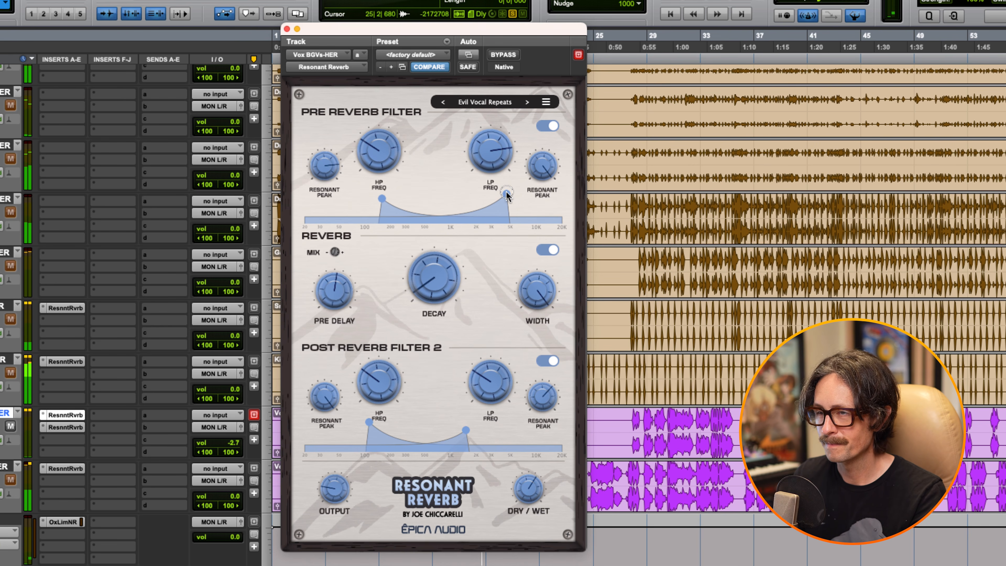
drag(506, 194, 452, 199)
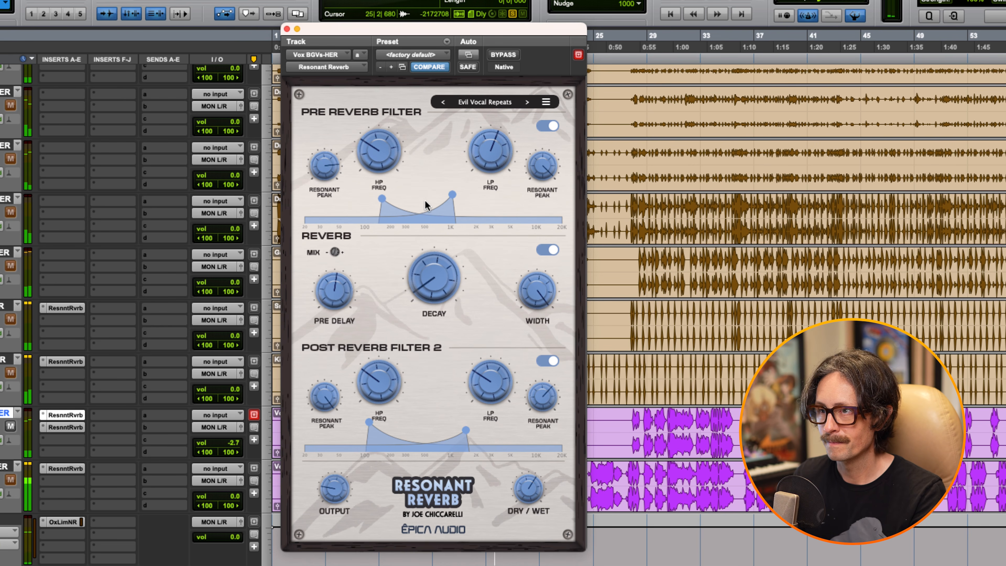
drag(382, 197, 397, 195)
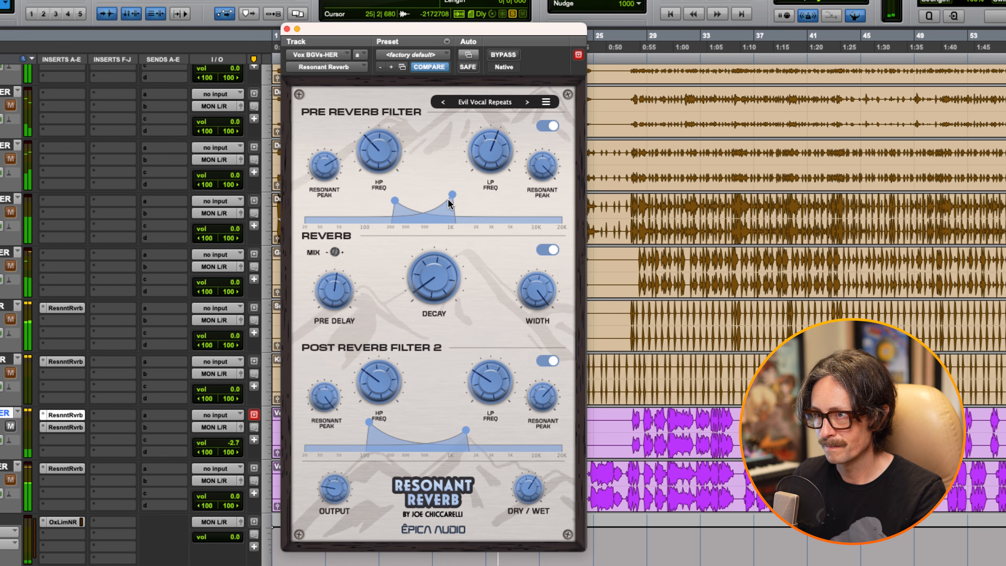
drag(536, 291, 533, 351)
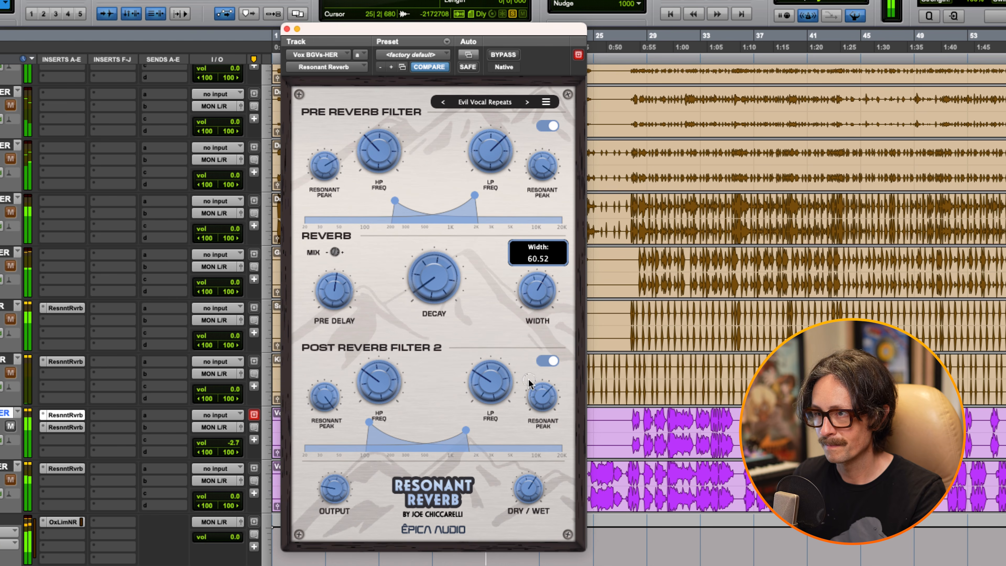
key(space)
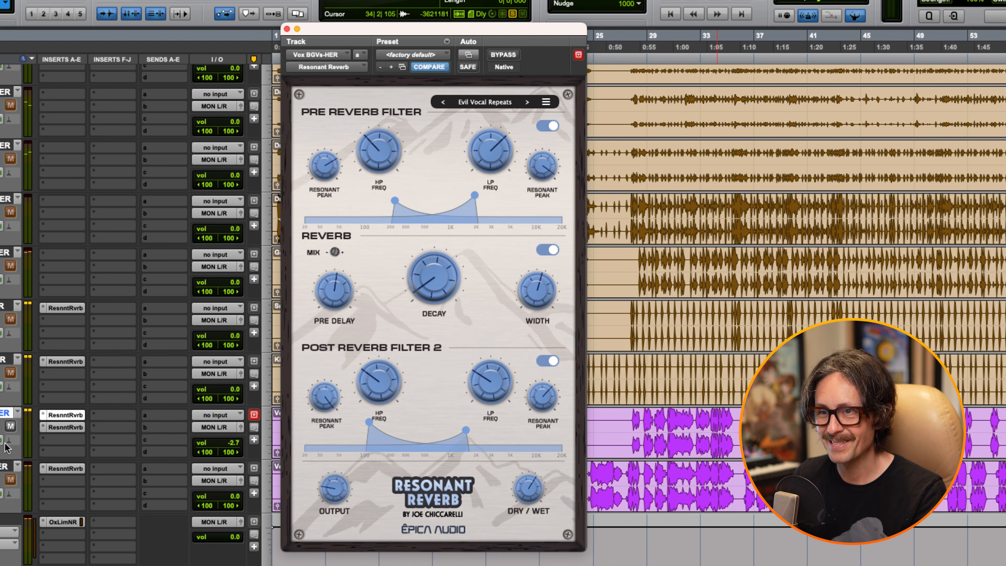
Unsolo the Vox BGVs-HER track, play the full mix and lower the high-pass resonant peak of its post reverb filter.
click(1, 426)
key(space)
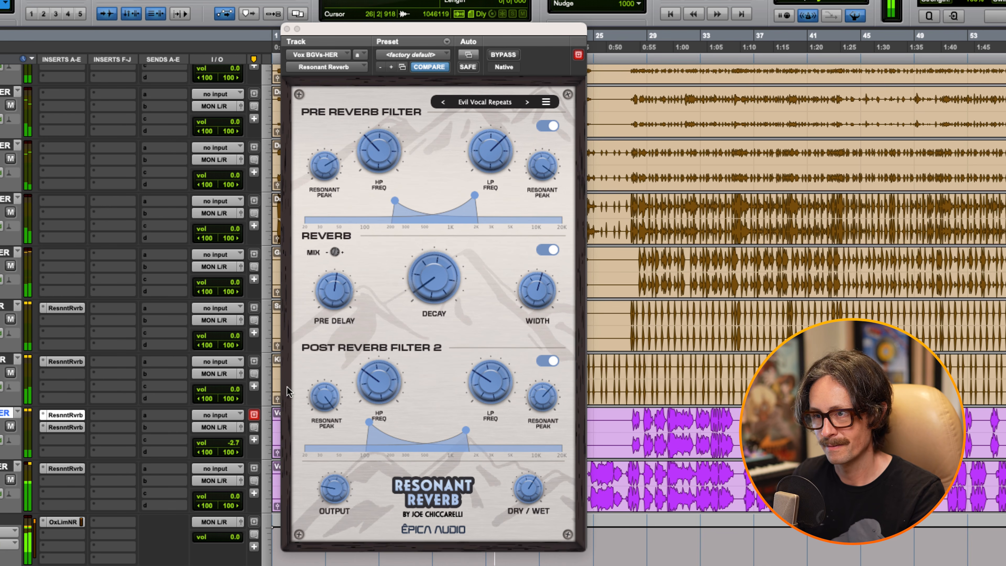
drag(367, 421, 367, 427)
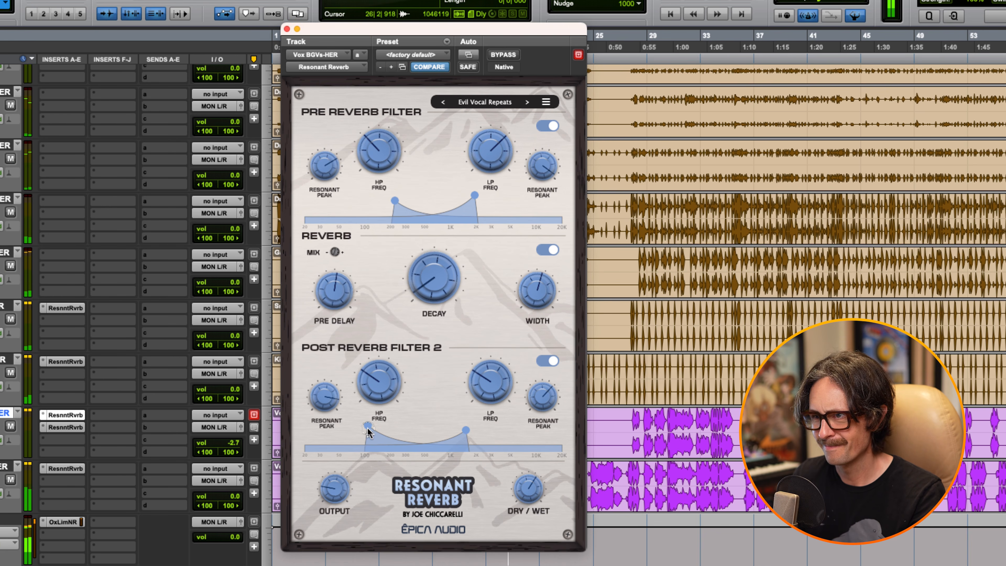
Play from around bar 28 with the Vox BGVs-HER and Vox Lead-HER tracks soloed.
click(627, 430)
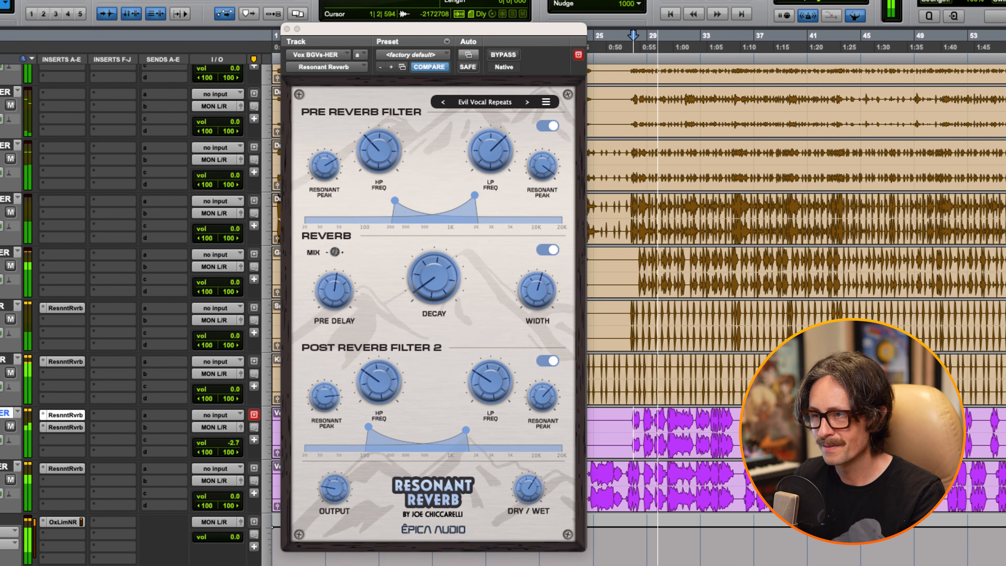
click(0, 427)
click(1, 480)
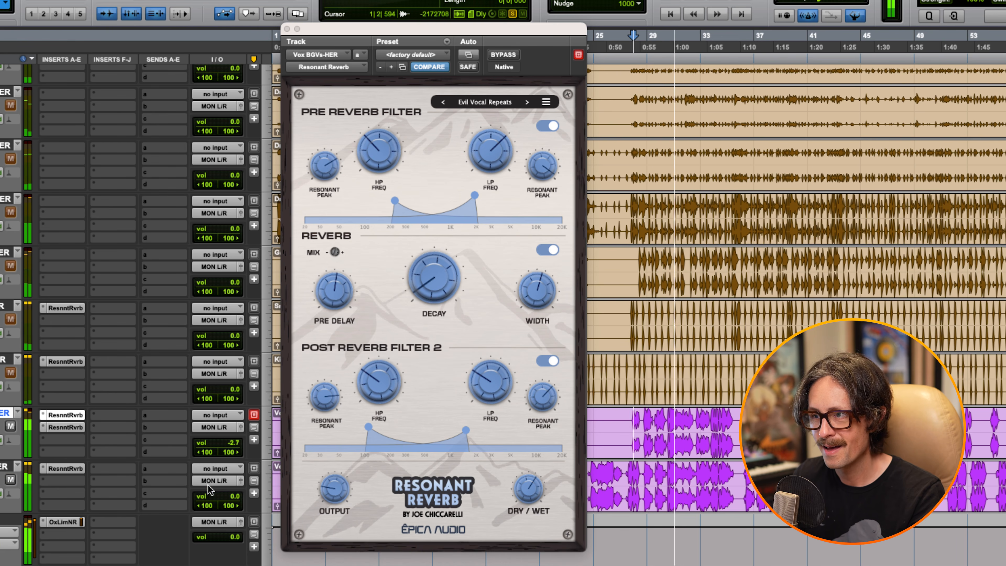
Lower the pre-delay of the Evil Vocal Repeats reverb on Vox BGVs-HER.
click(64, 416)
mouse_move(332, 303)
drag(332, 303, 331, 324)
mouse_move(528, 506)
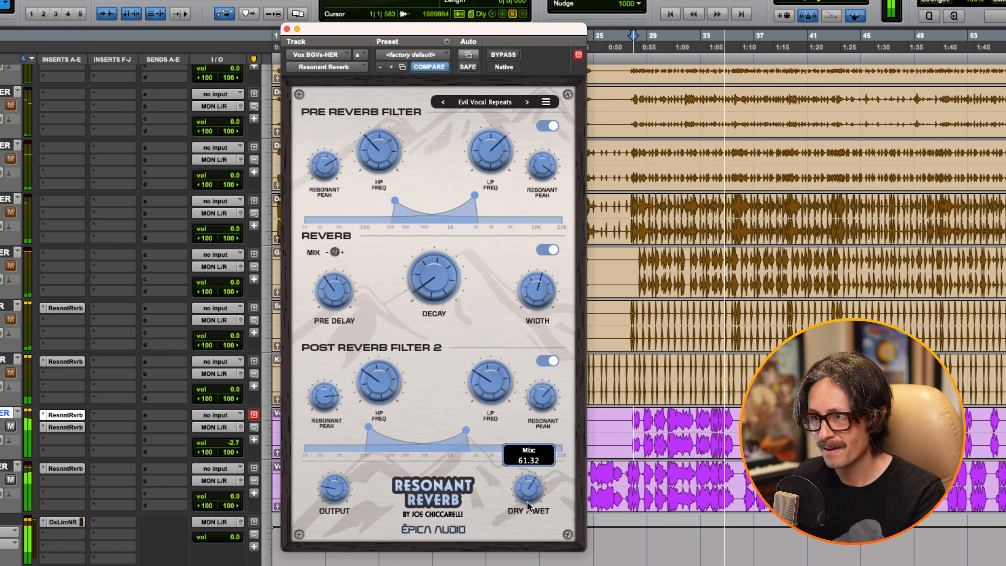
Reduce the reverb section's mix on the background vocals to about 30 and trim the pre-delay slightly.
drag(334, 252, 328, 288)
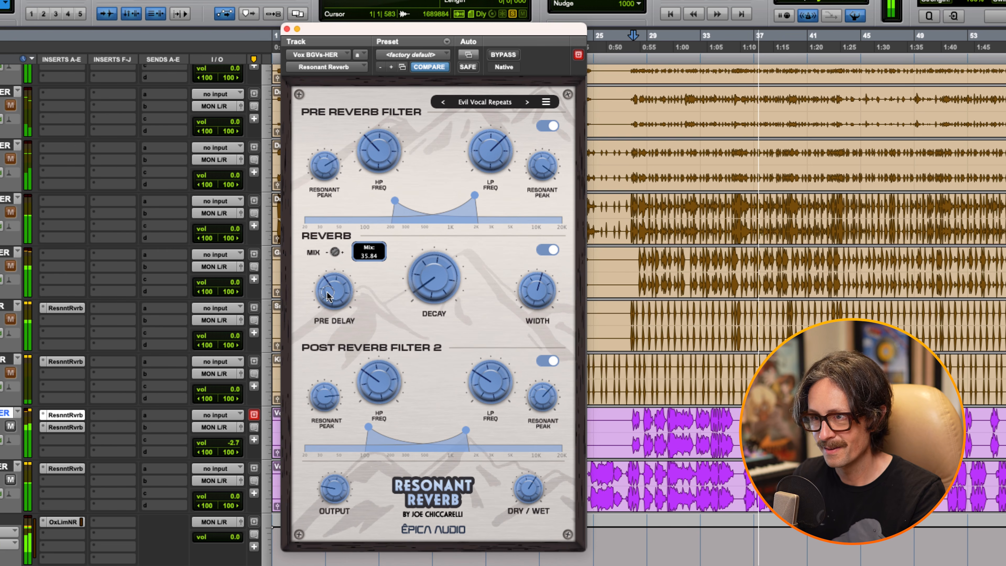
drag(333, 291, 332, 294)
drag(334, 252, 330, 256)
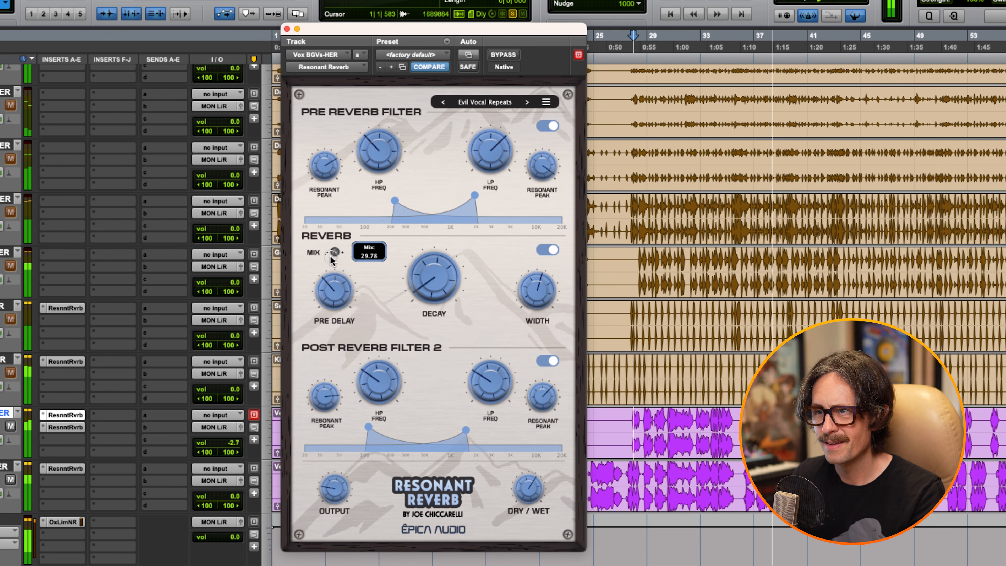
Raise the decay of the Evil Vocal Repeats reverb slightly and increase the dry/wet mix of the BG Vocal Room Efx reverb on Vox BGVs-HER.
mouse_move(432, 278)
drag(433, 278, 432, 271)
click(70, 428)
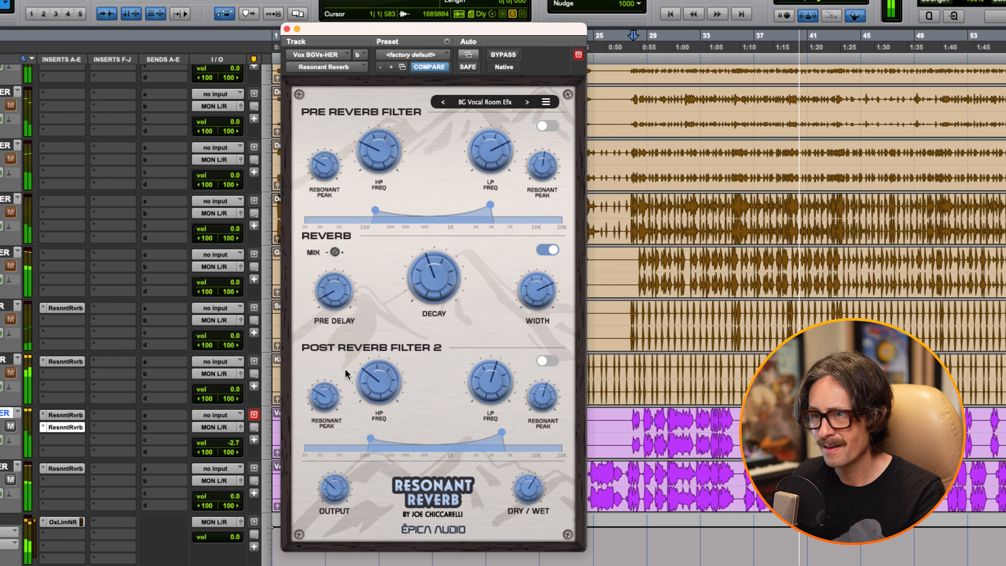
mouse_move(530, 476)
drag(530, 476, 530, 467)
mouse_move(567, 295)
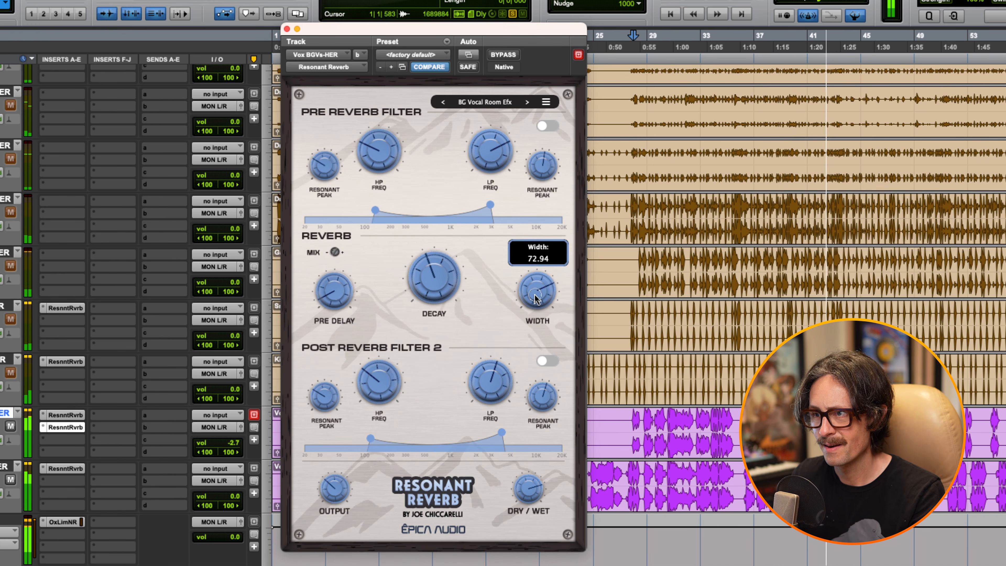
Restart playback from bar 28 and clear the vocal solos to hear the full mix.
key(space)
key(space)
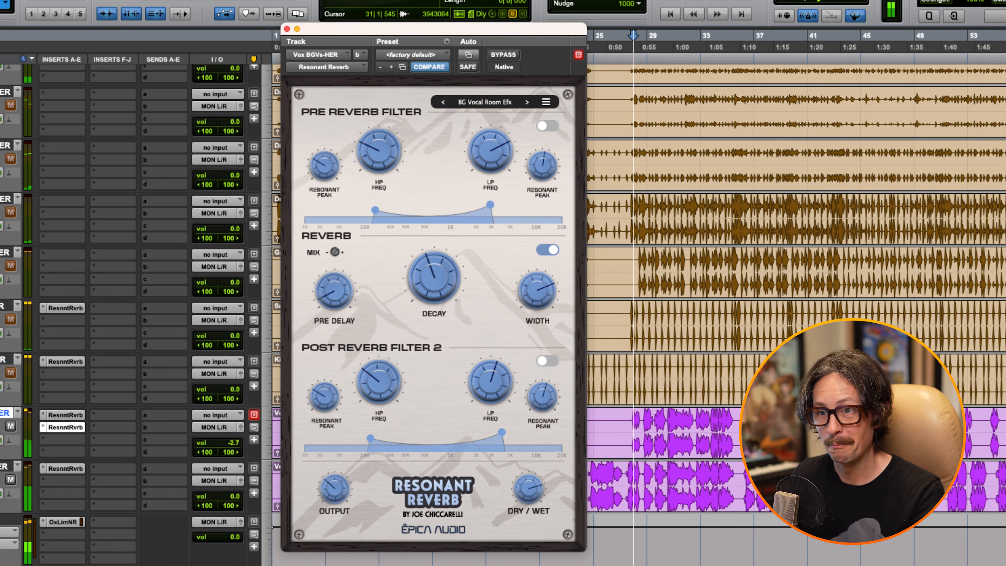
click(512, 14)
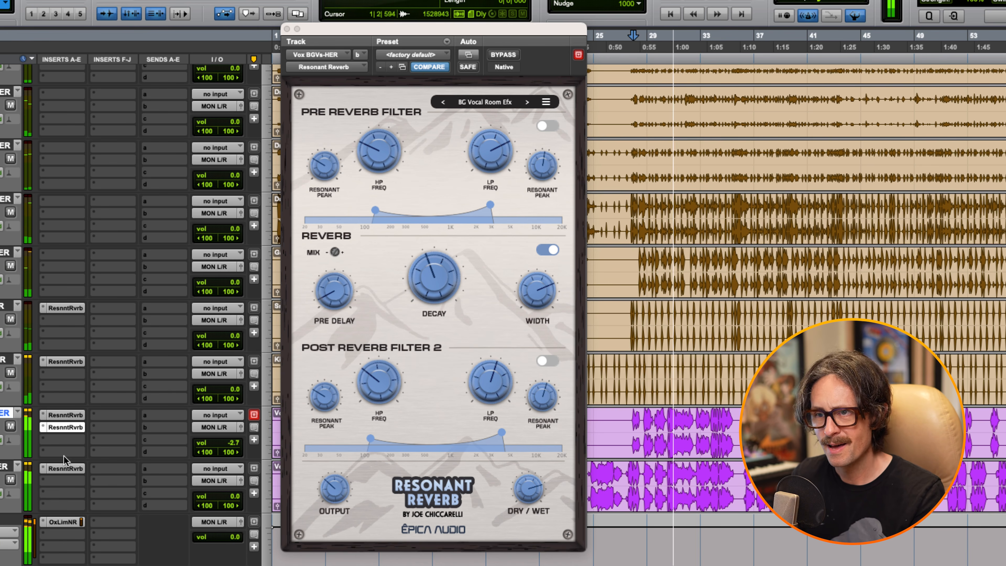
Raise the dry/wet mix slightly on the Concrete Vocal Ambience reverb of the Vox Lead-HER track.
click(63, 468)
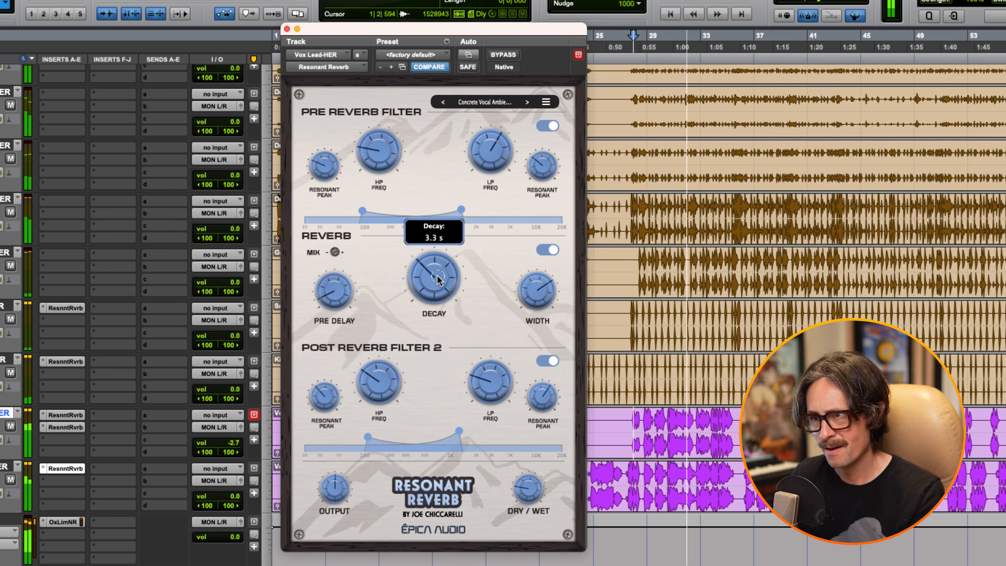
mouse_move(533, 488)
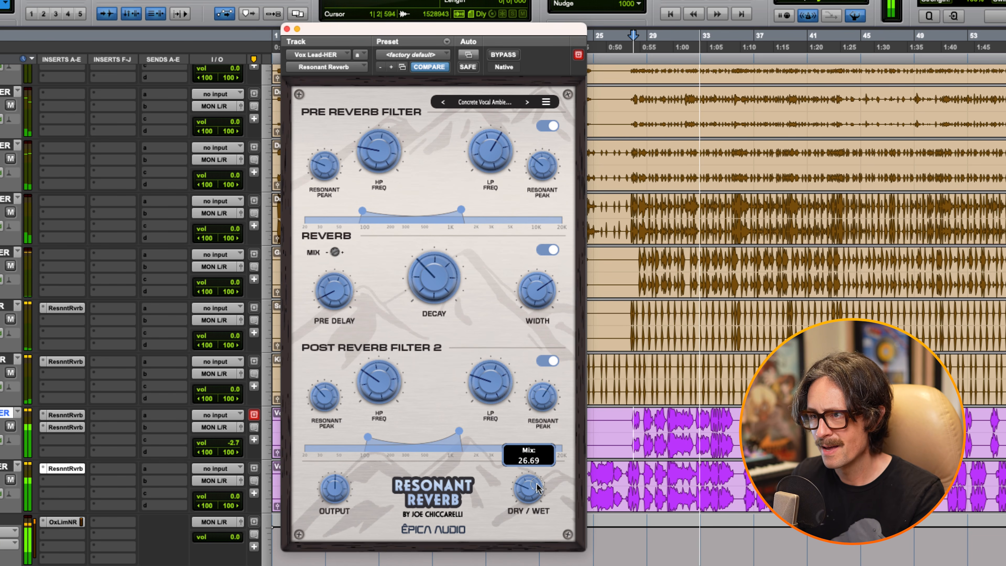
drag(535, 491, 535, 486)
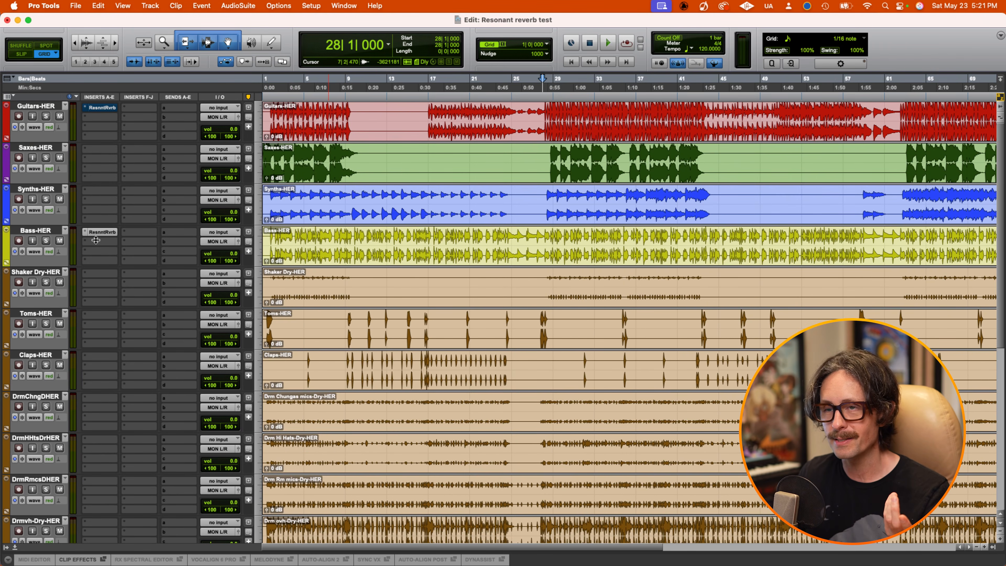
Open the Resonant Reverb on Bass-HER and play from bar 28 with that track soloed.
click(106, 233)
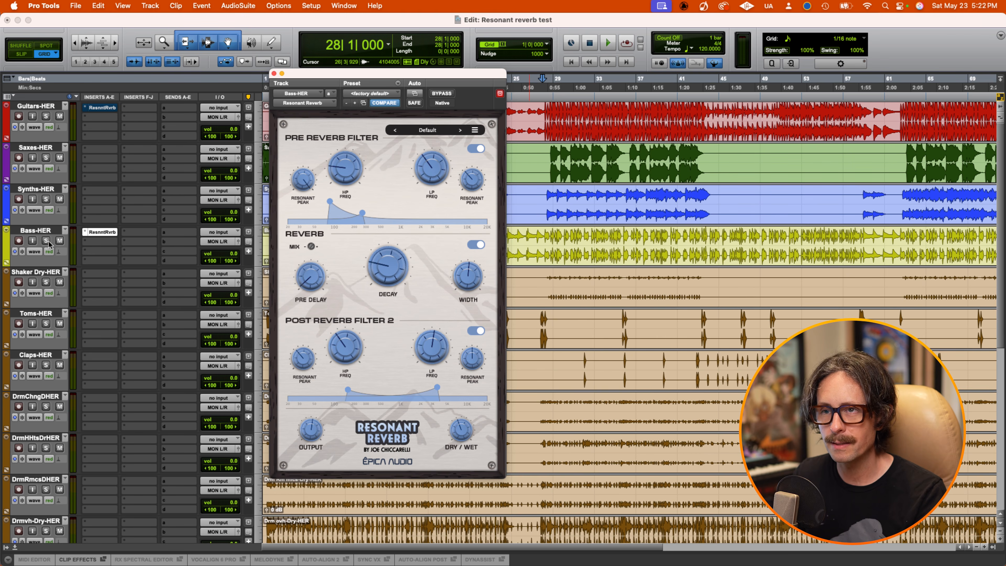
click(48, 241)
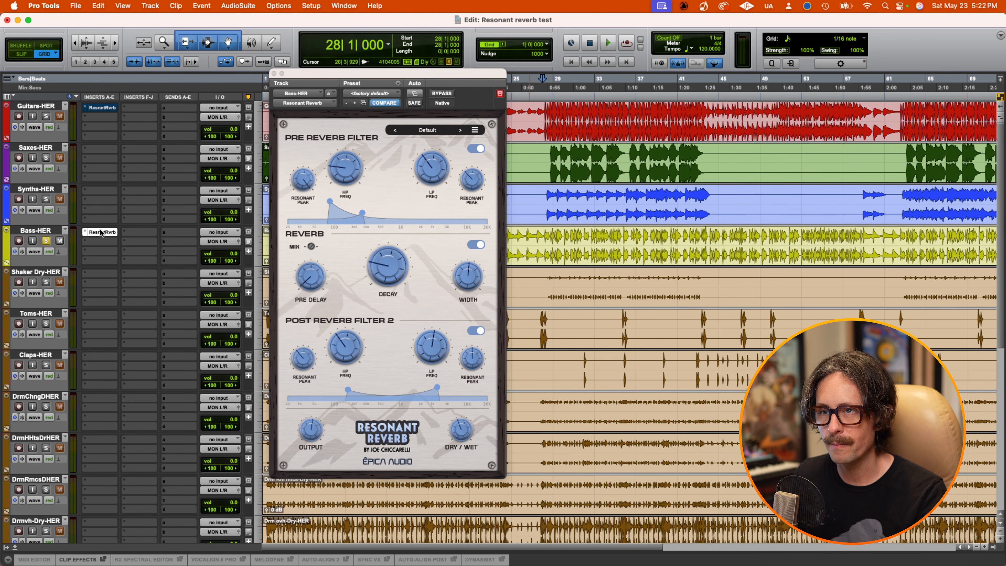
key(space)
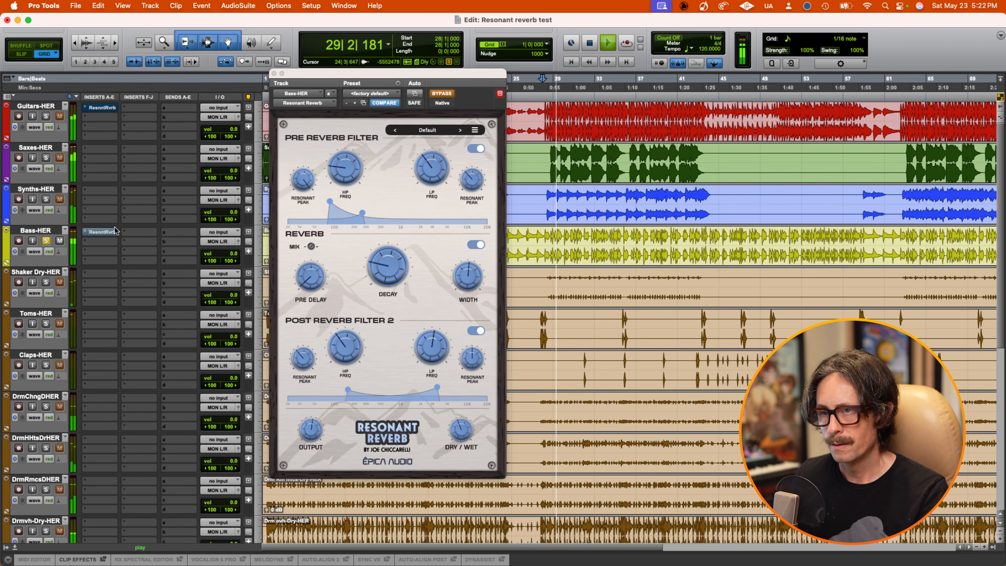
Compare the soloed bass with its reverb bypassed and active, leaving the reverb active.
super+click(106, 231)
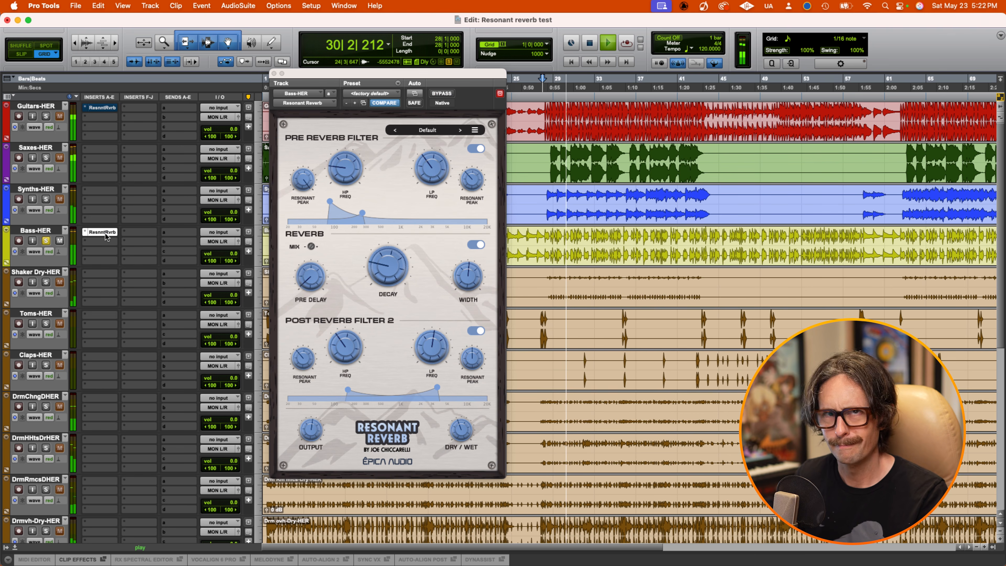
click(391, 269)
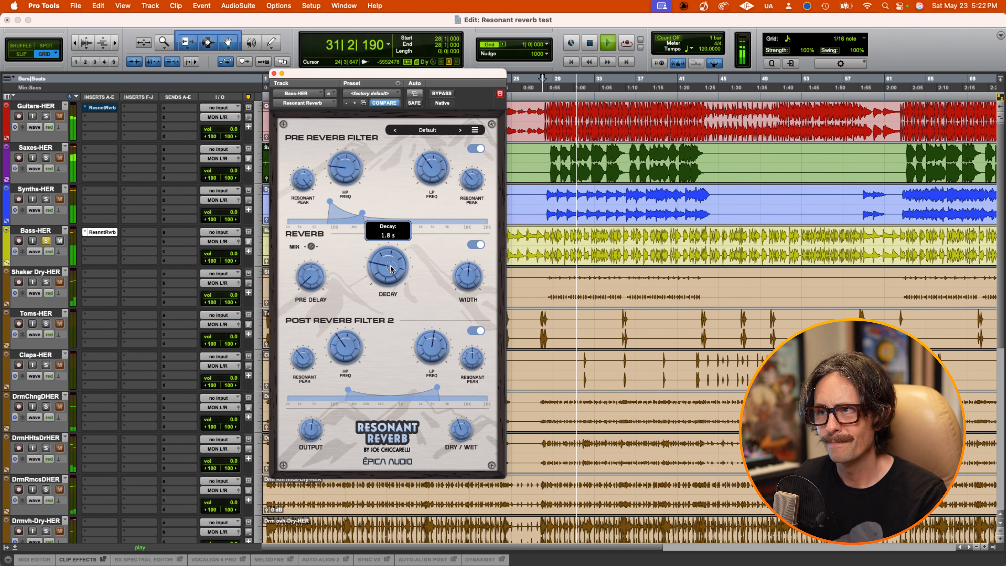
super+click(110, 233)
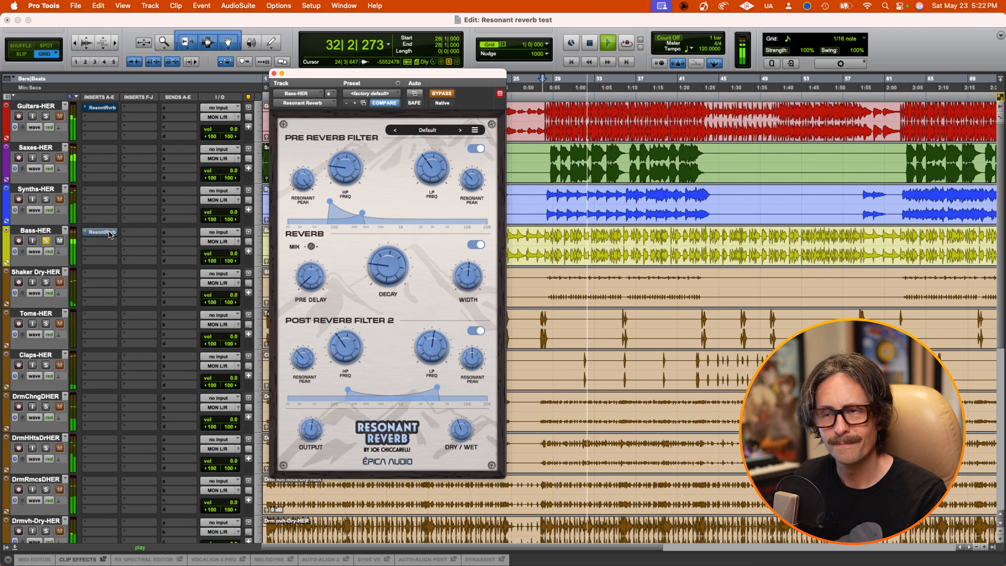
super+click(110, 233)
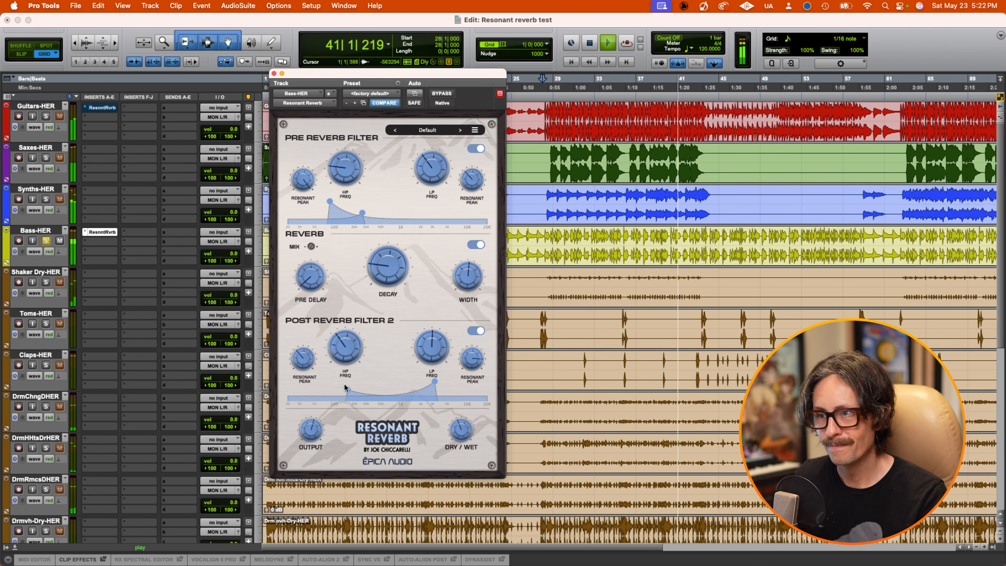
Lower the high-pass frequency of the bass reverb's post reverb filter, raise its resonant peak and set the output to about 7.18.
drag(343, 384, 328, 385)
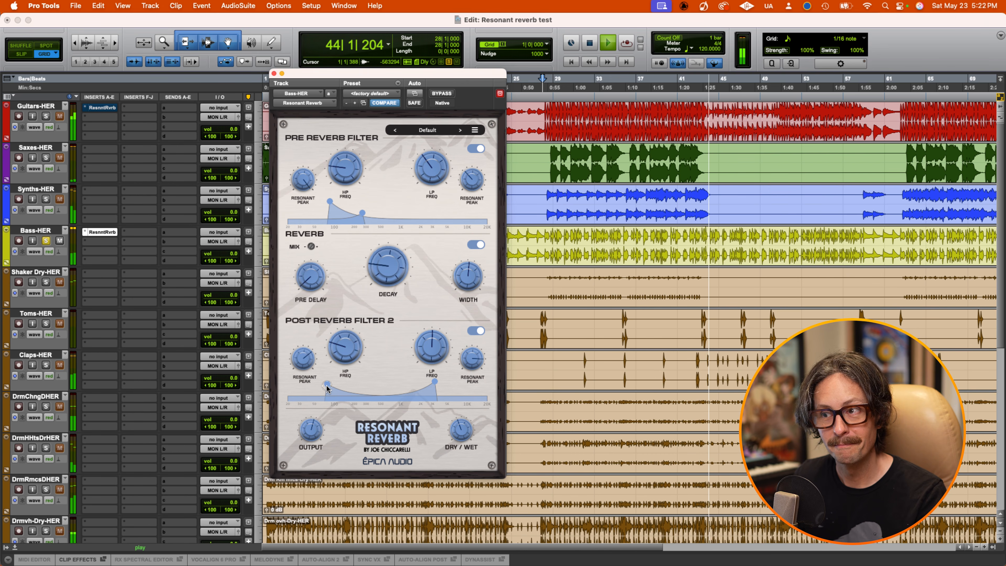
drag(321, 431, 317, 435)
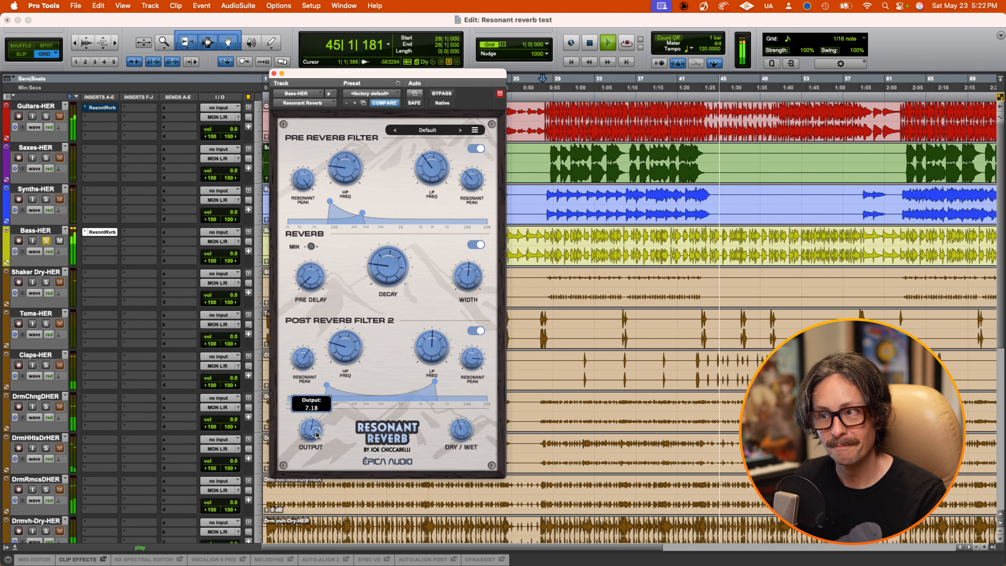